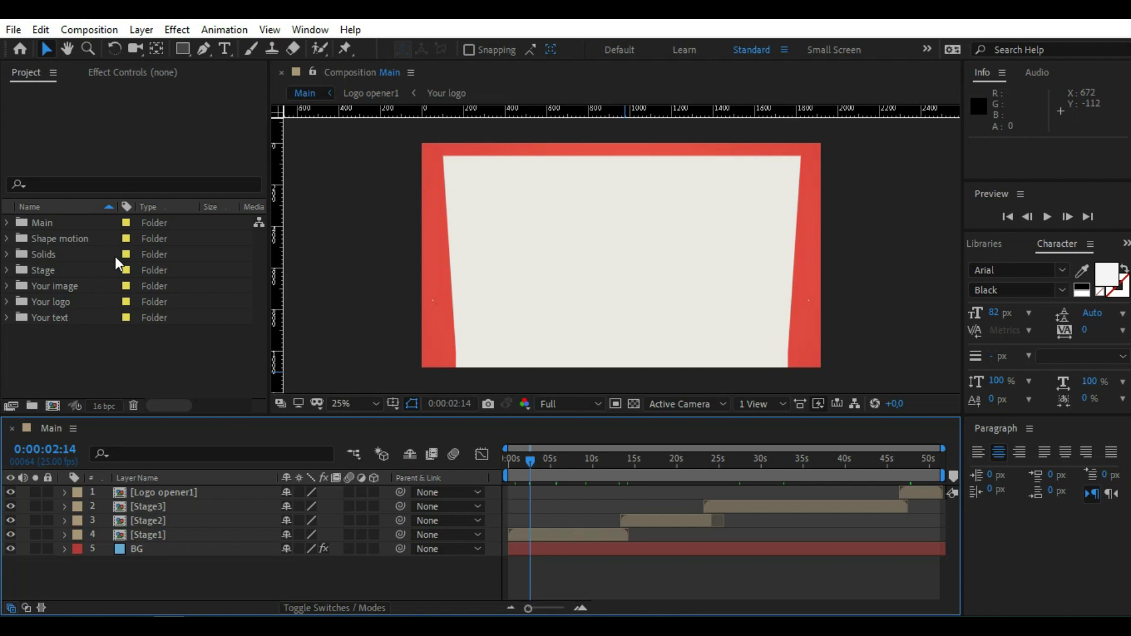
Check the Main composition, collapse the Main folder, and create a new Untitled 1 project folder.
click(47, 224)
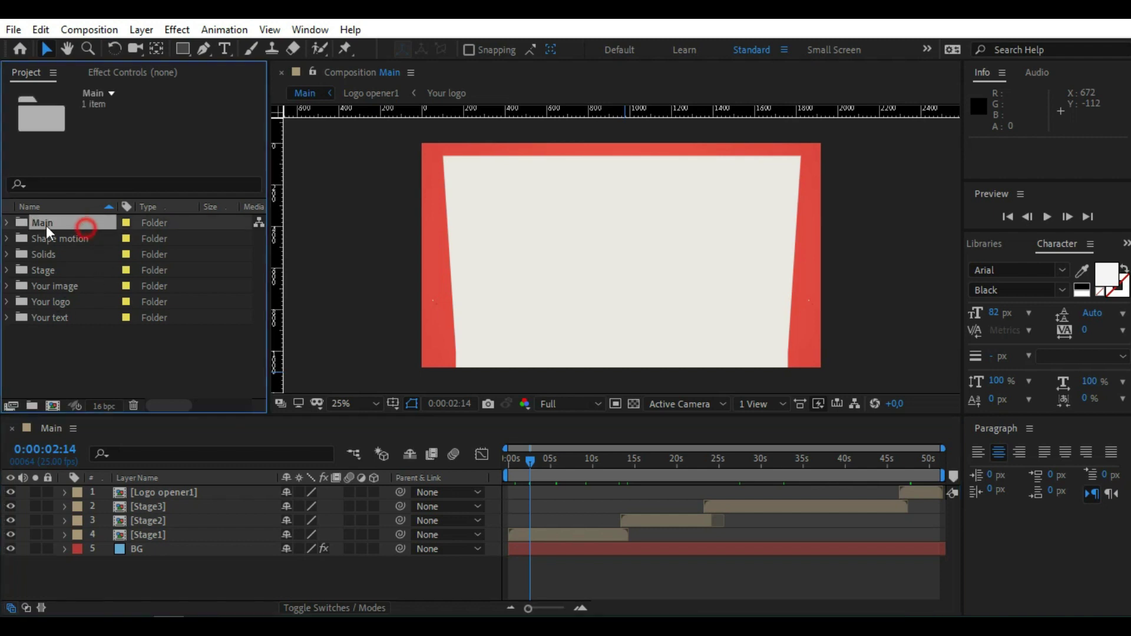
click(12, 222)
click(78, 238)
click(51, 428)
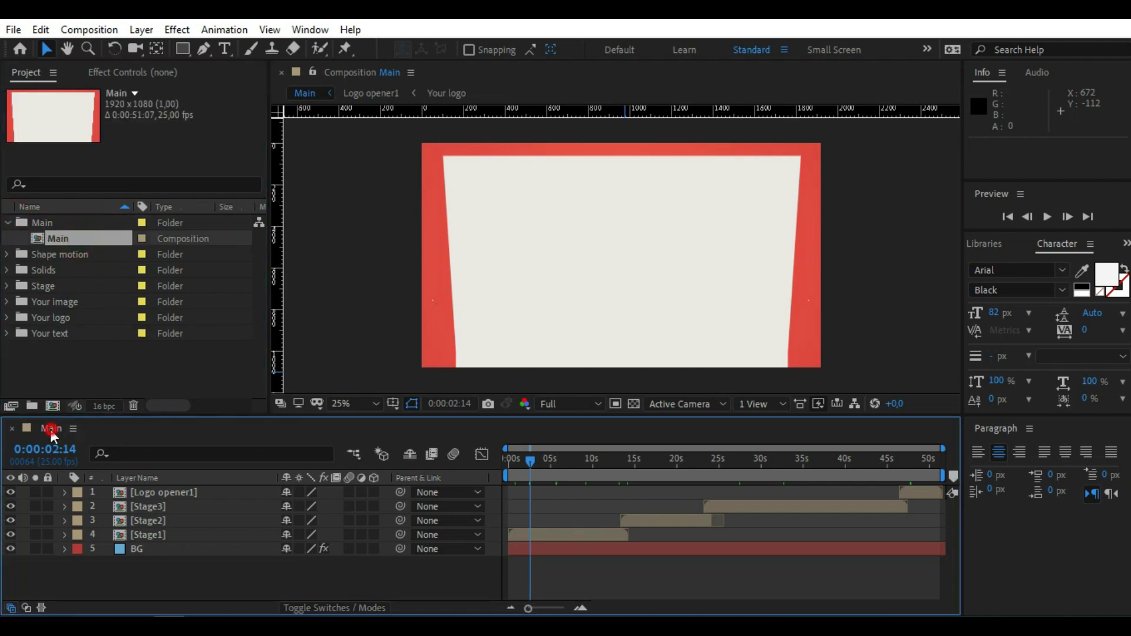
click(8, 223)
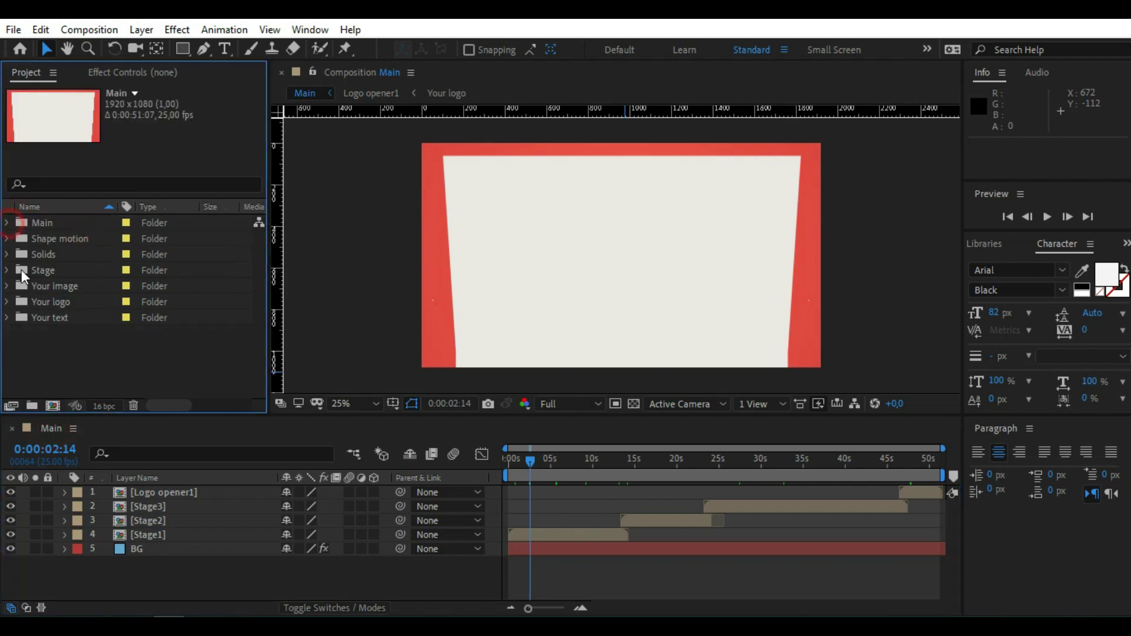
click(31, 406)
Drag the 26 selected PNG photos from File Explorer into the Untitled 1 folder.
key(alt+Tab)
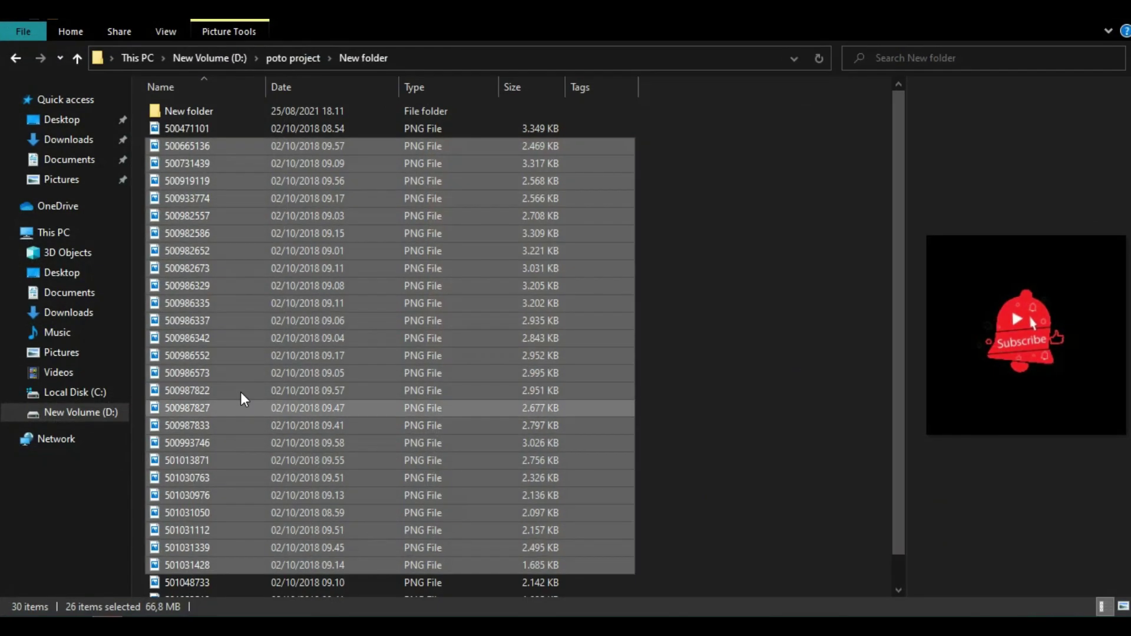
drag(240, 391, 127, 404)
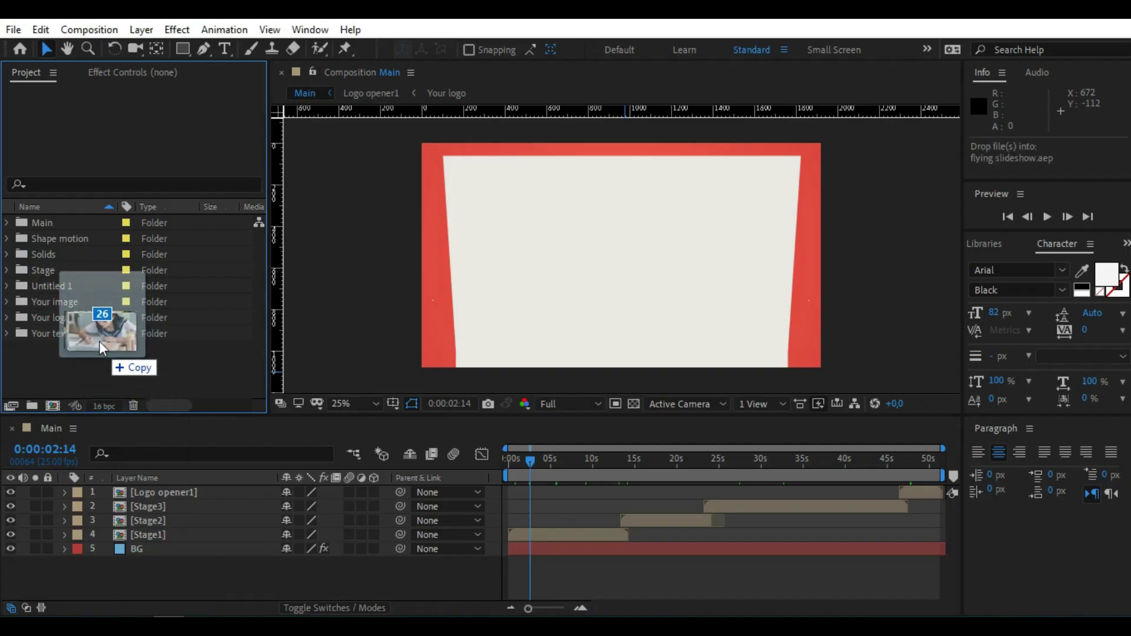
drag(127, 404, 107, 282)
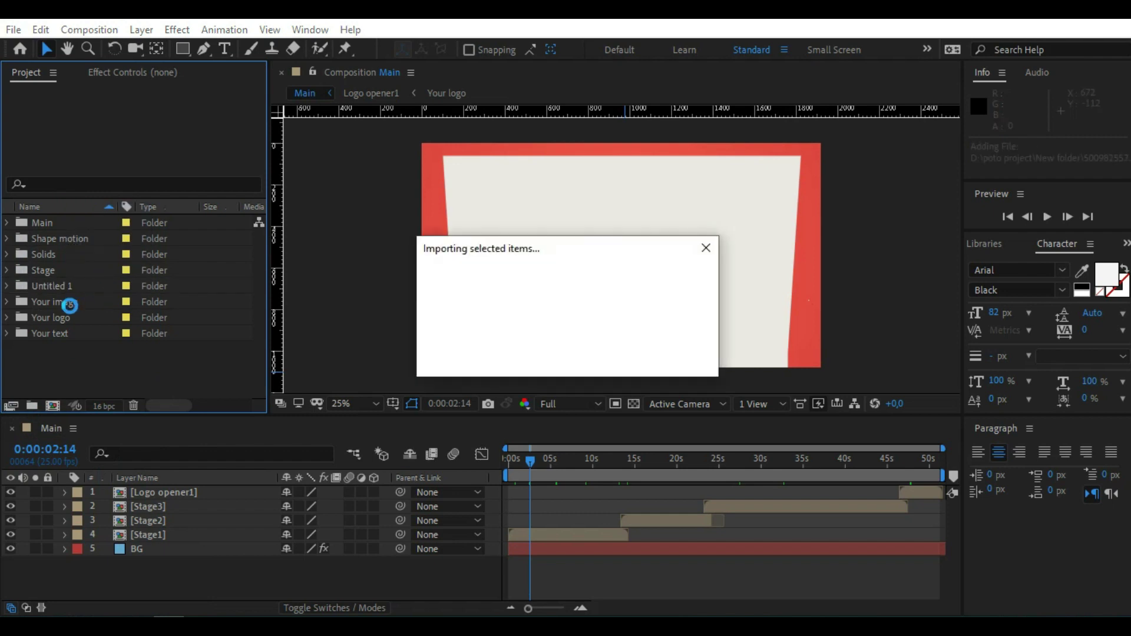
click(74, 302)
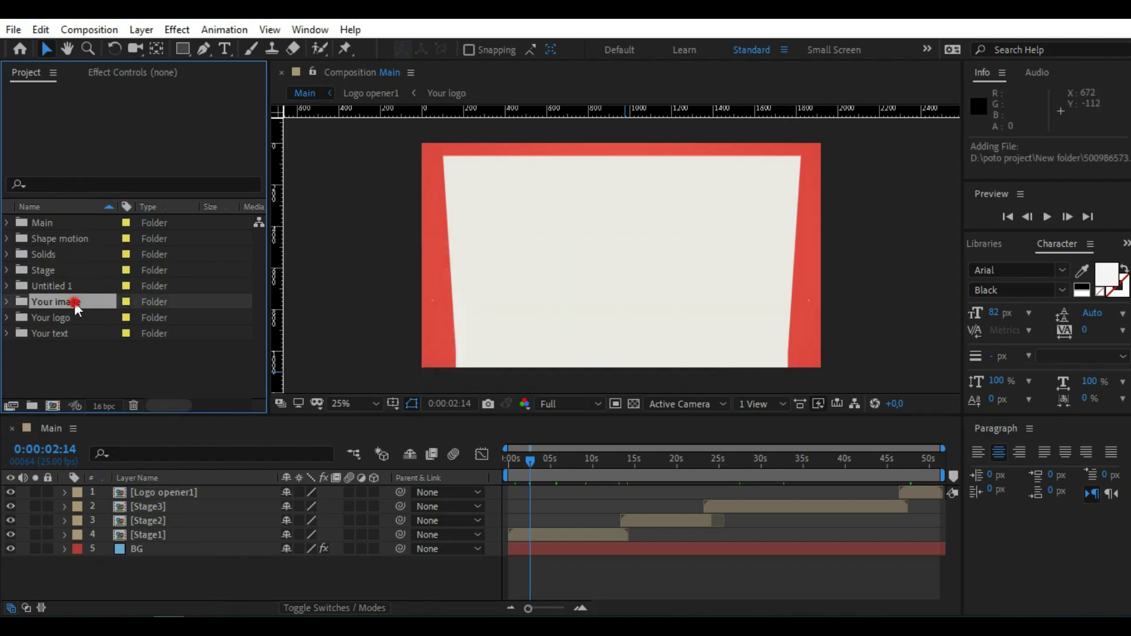
click(7, 301)
Open compositions Your image1 through Your image10 as timeline tabs.
double_click(93, 241)
click(93, 259)
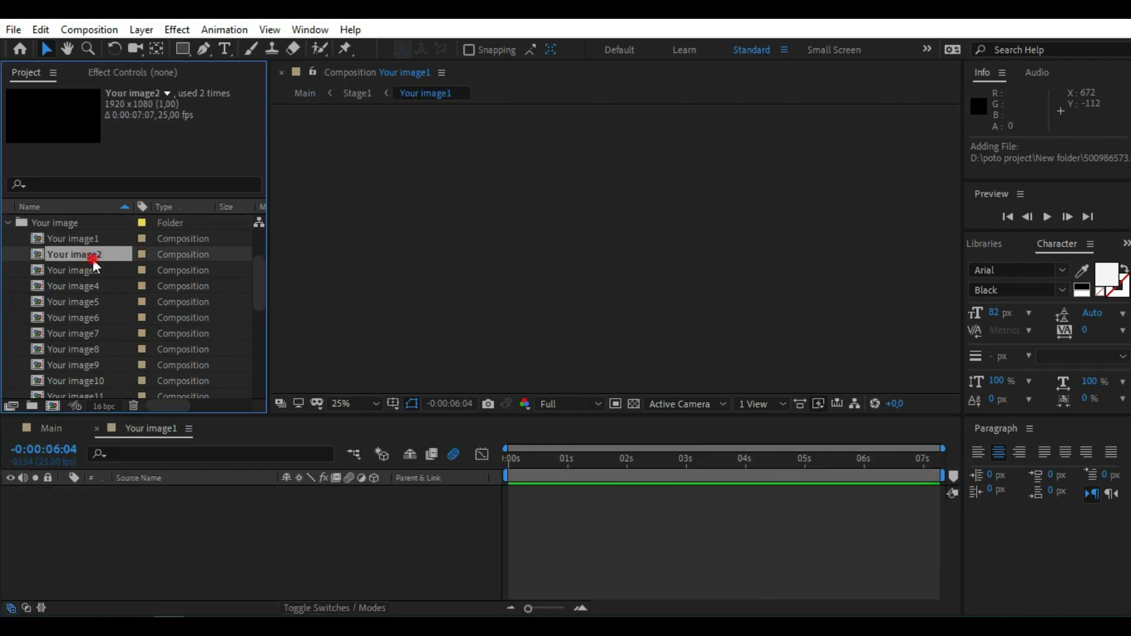
double_click(93, 259)
double_click(93, 274)
double_click(91, 287)
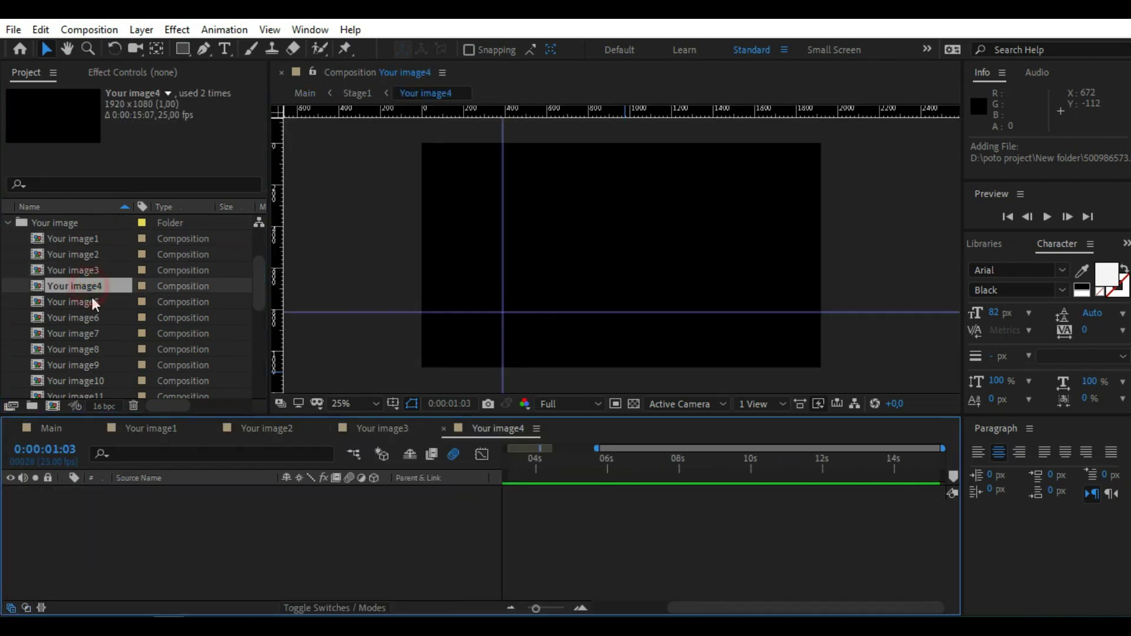
double_click(92, 301)
double_click(95, 320)
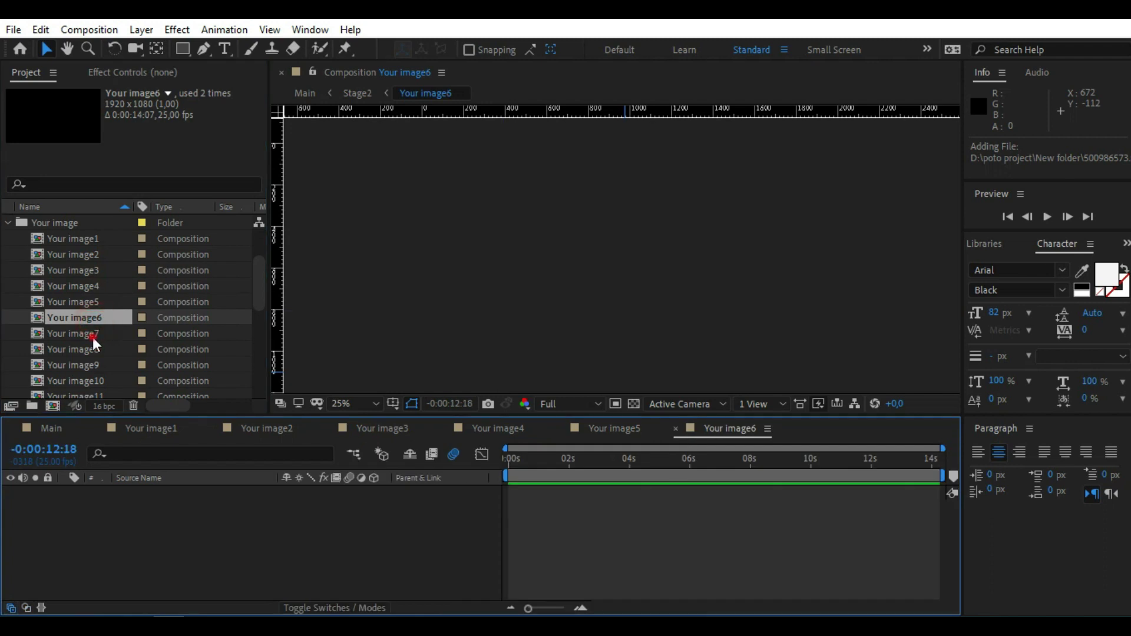
double_click(93, 335)
double_click(93, 349)
double_click(94, 366)
double_click(94, 380)
scroll(101, 341, down, 3)
Open compositions Your image11 through Your image21 as timeline tabs.
double_click(93, 302)
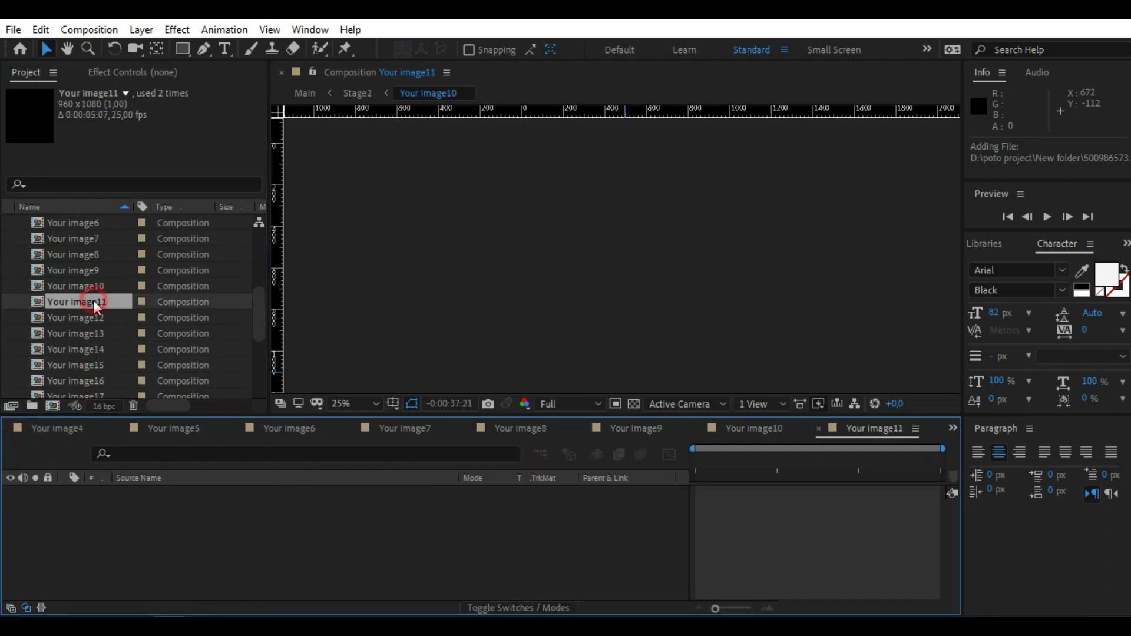
double_click(93, 318)
double_click(93, 333)
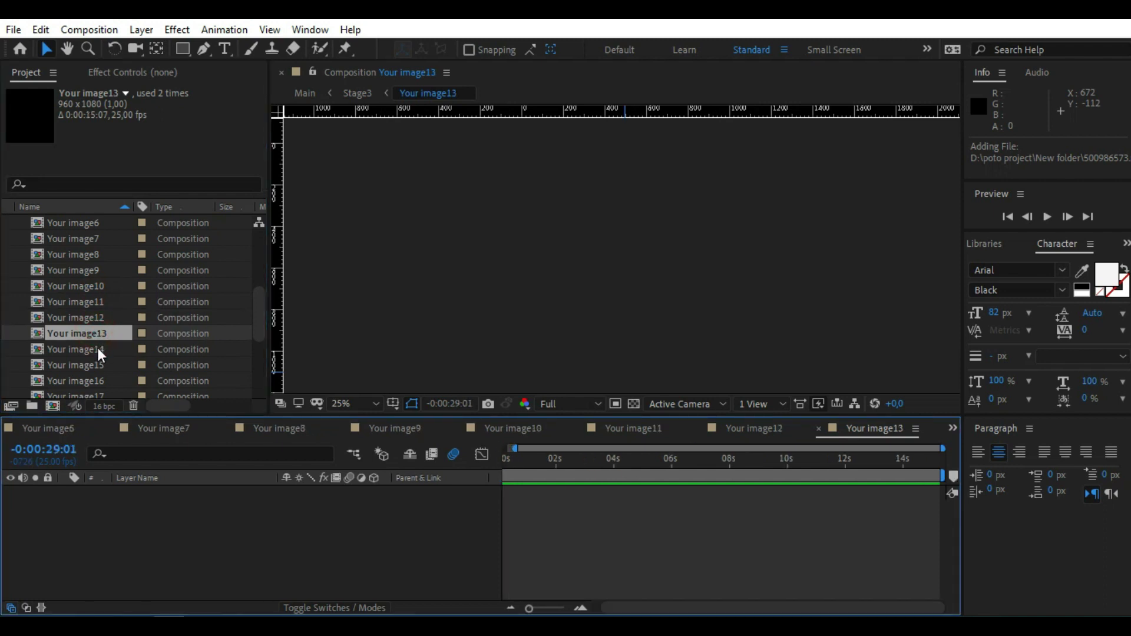
double_click(97, 348)
double_click(98, 367)
scroll(94, 312, down, 3)
double_click(91, 286)
double_click(91, 301)
double_click(91, 317)
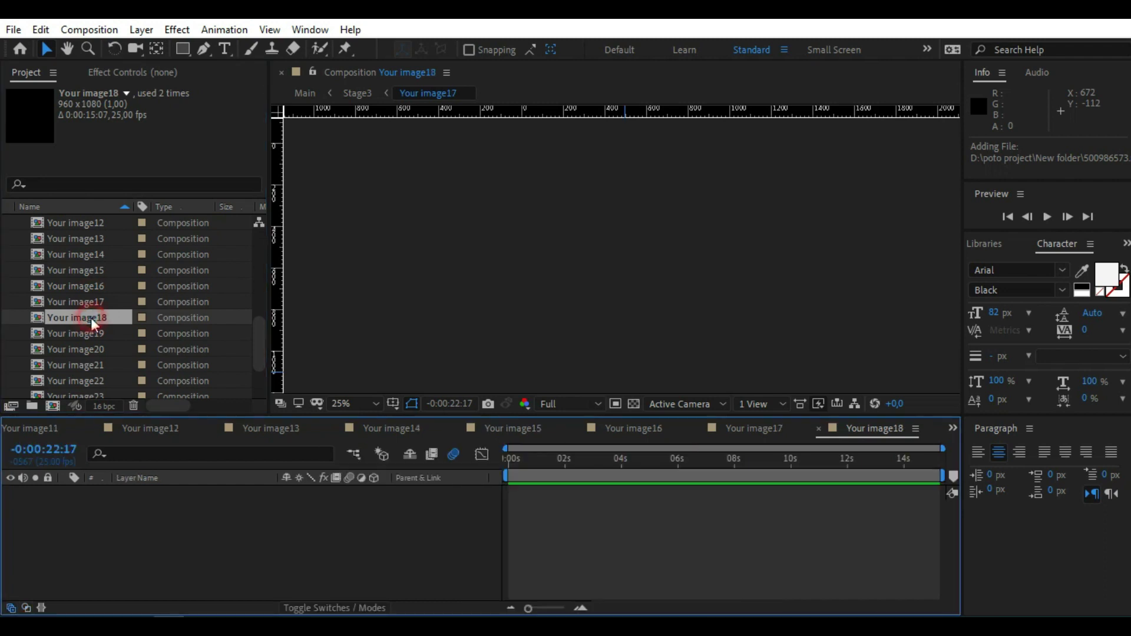
double_click(93, 330)
double_click(93, 348)
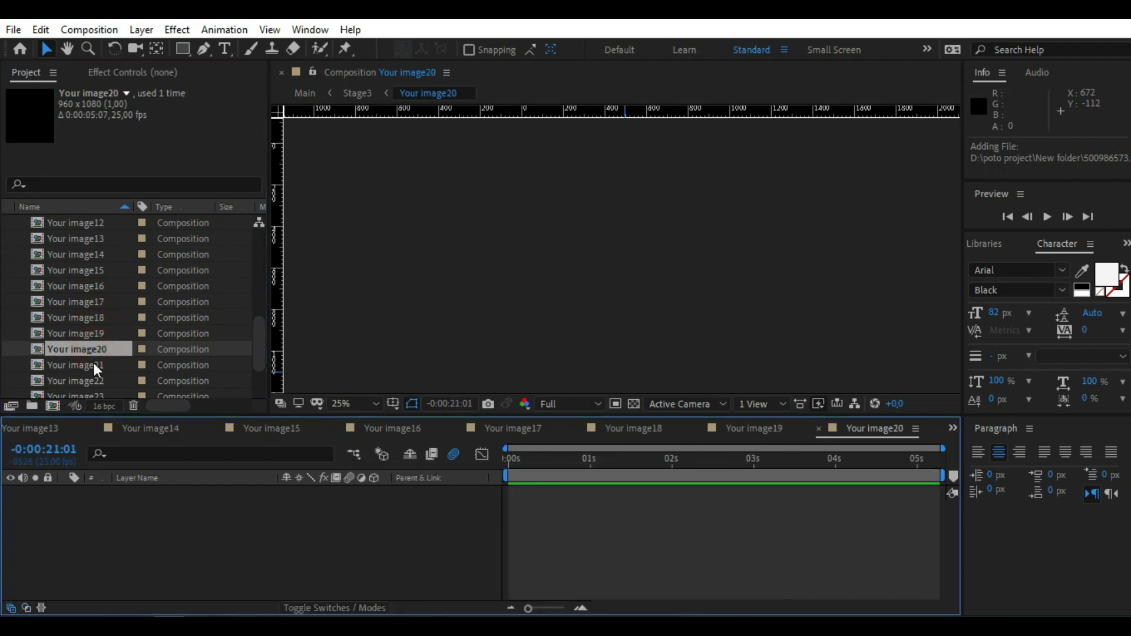
double_click(94, 364)
scroll(102, 339, down, 3)
Open compositions Your image22 through Your image25 as timeline tabs.
click(100, 302)
double_click(100, 302)
double_click(97, 318)
double_click(97, 333)
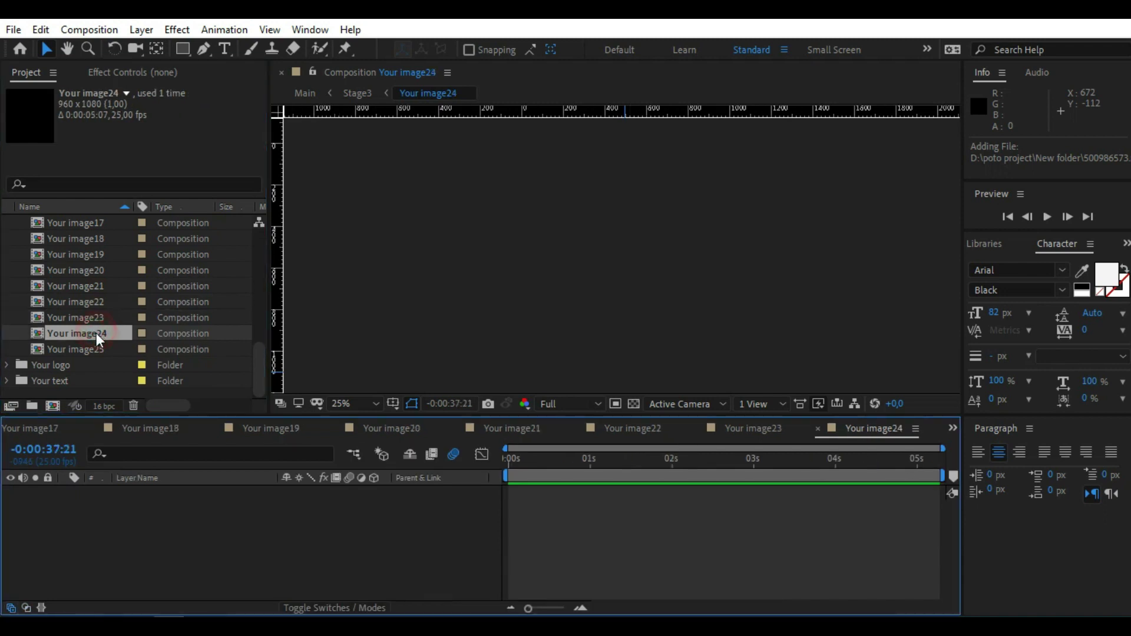
double_click(97, 348)
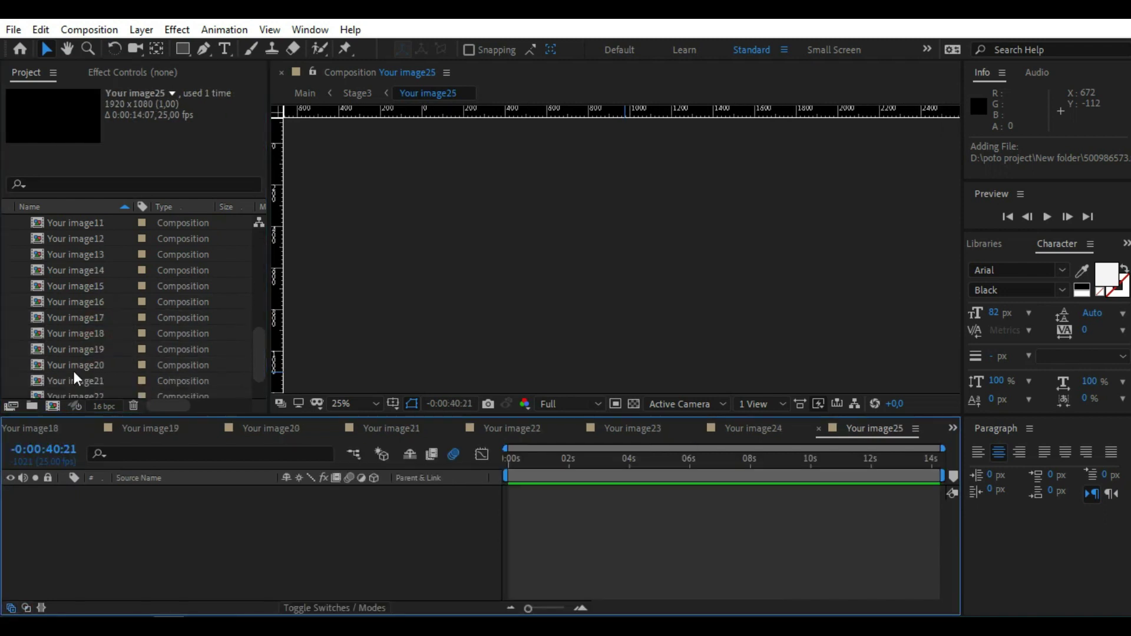
scroll(73, 369, up, 10)
Expand the Untitled 1 photos folder and place 501031428.png into Your image25.
click(9, 303)
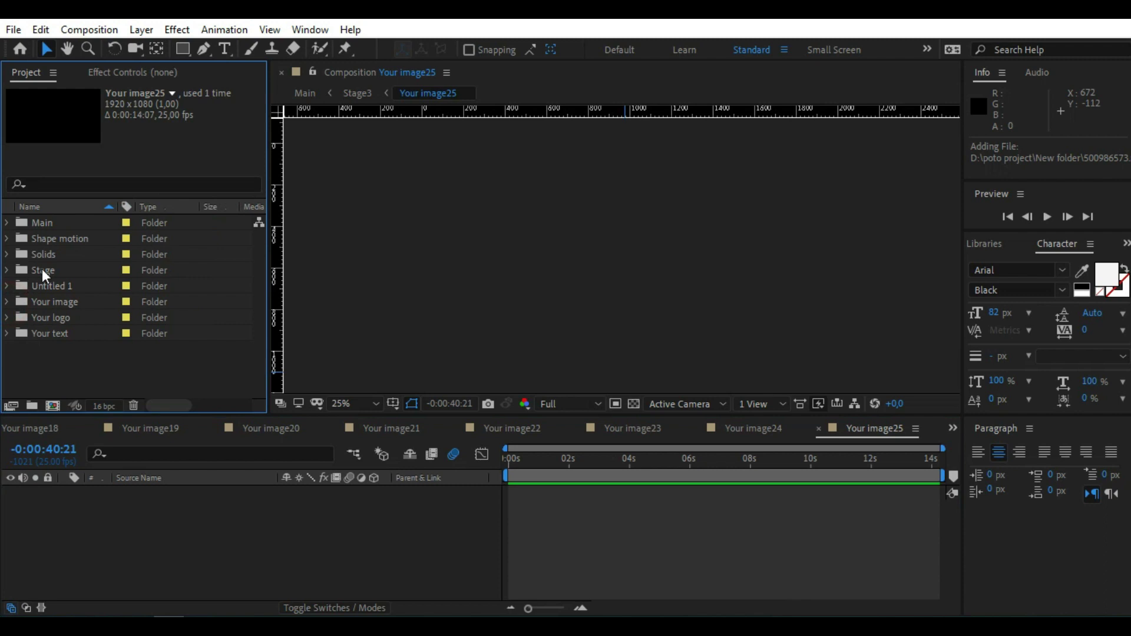
click(33, 290)
click(7, 287)
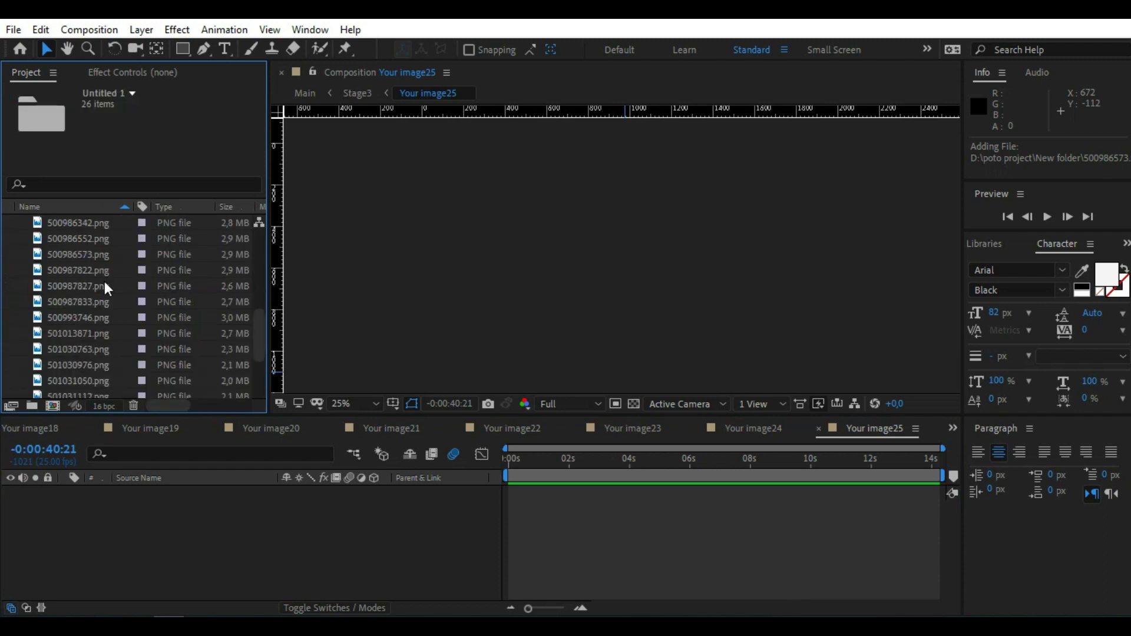
scroll(100, 294, down, 5)
click(84, 323)
drag(76, 320, 147, 510)
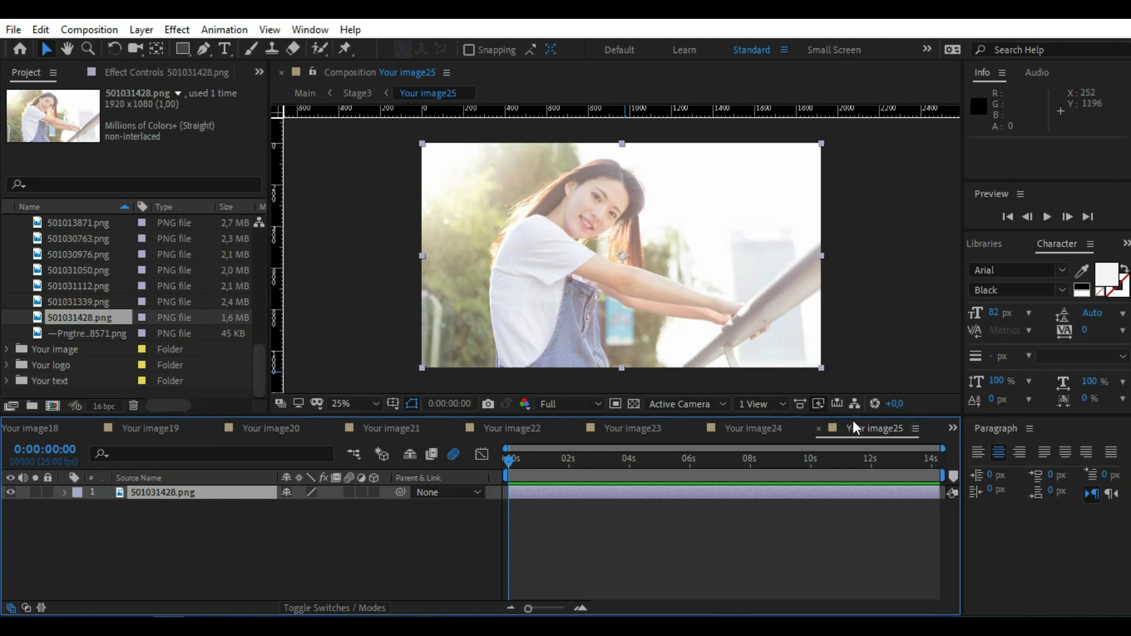
click(818, 429)
Place 501031339.png into Your image24 and shift the portrait photo to the right.
drag(83, 302, 189, 505)
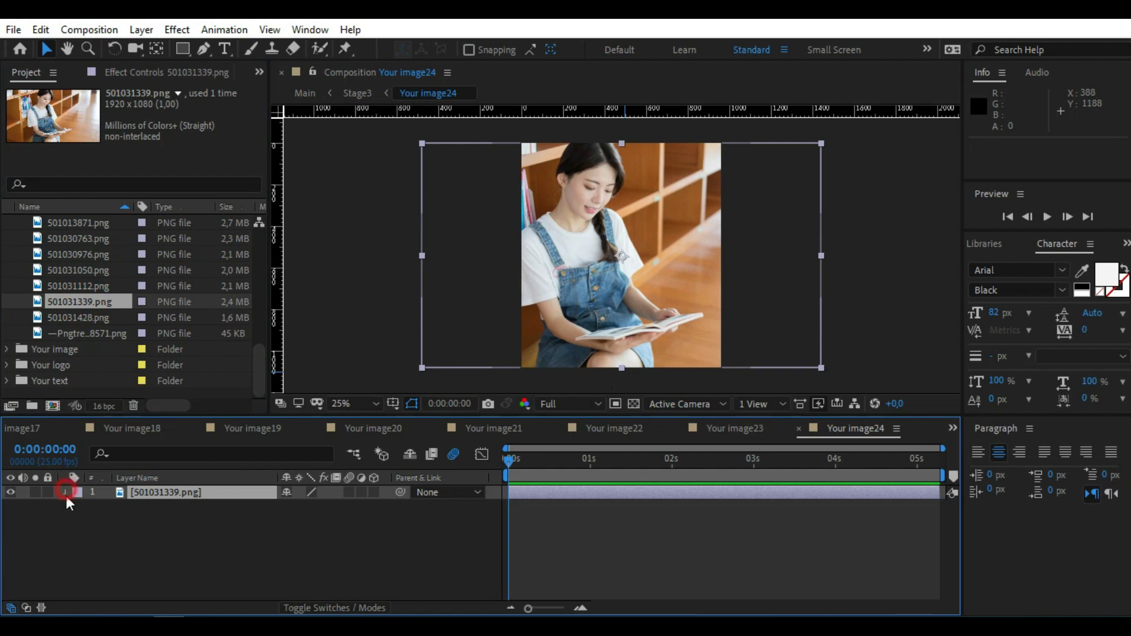
click(79, 508)
drag(299, 540, 813, 450)
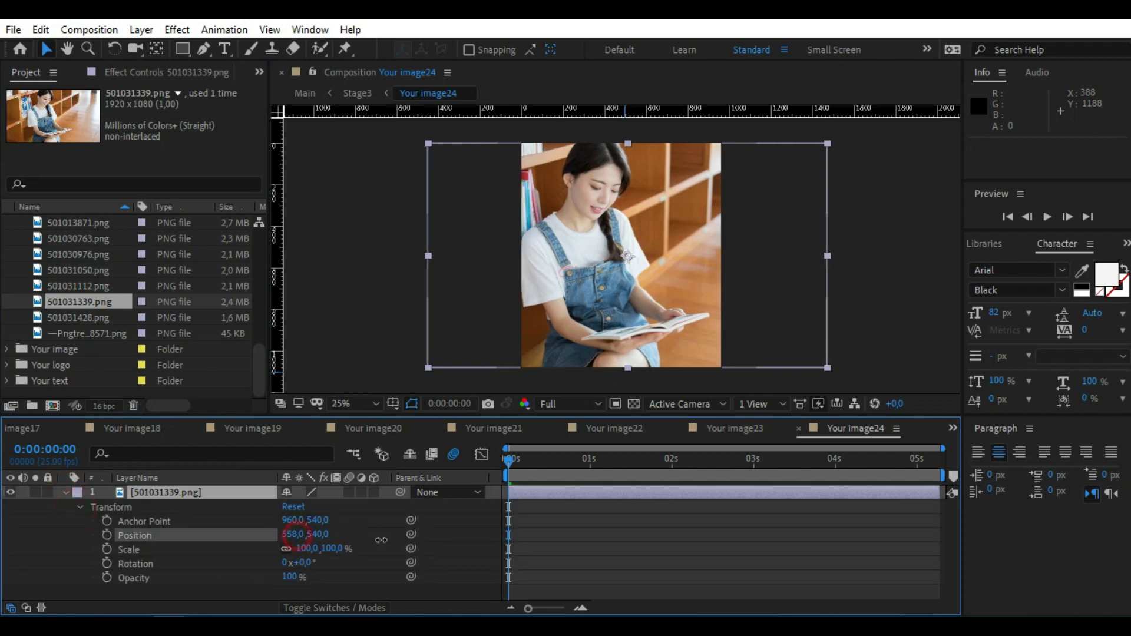
click(800, 428)
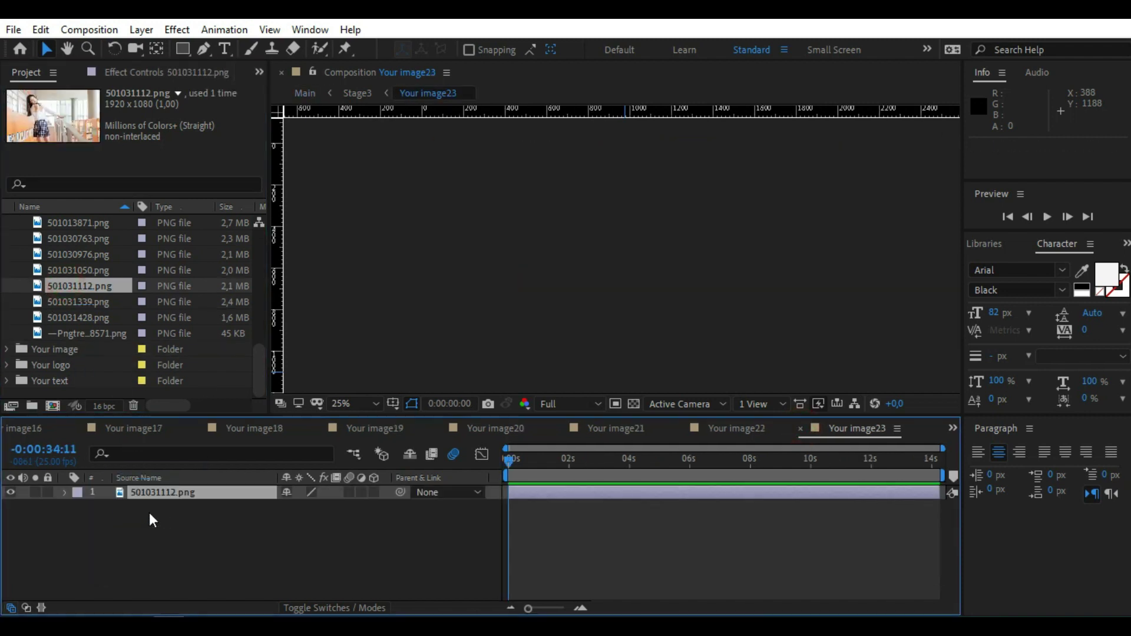
Put 501031050.png into Your image22 and 501030976.png into Your image21.
click(800, 428)
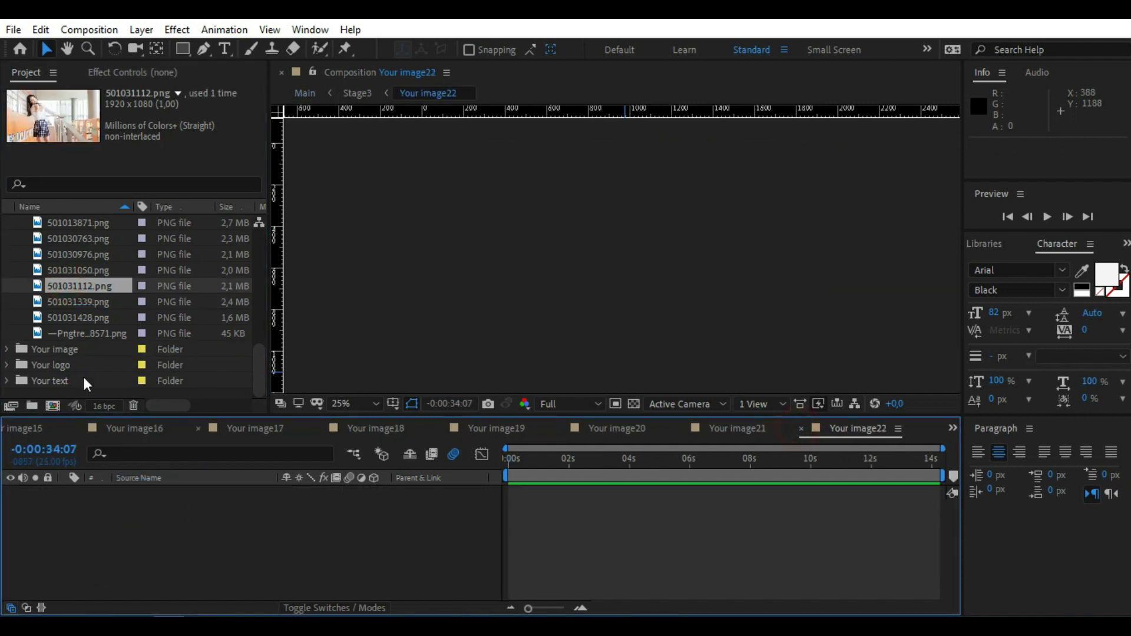
drag(69, 272, 160, 567)
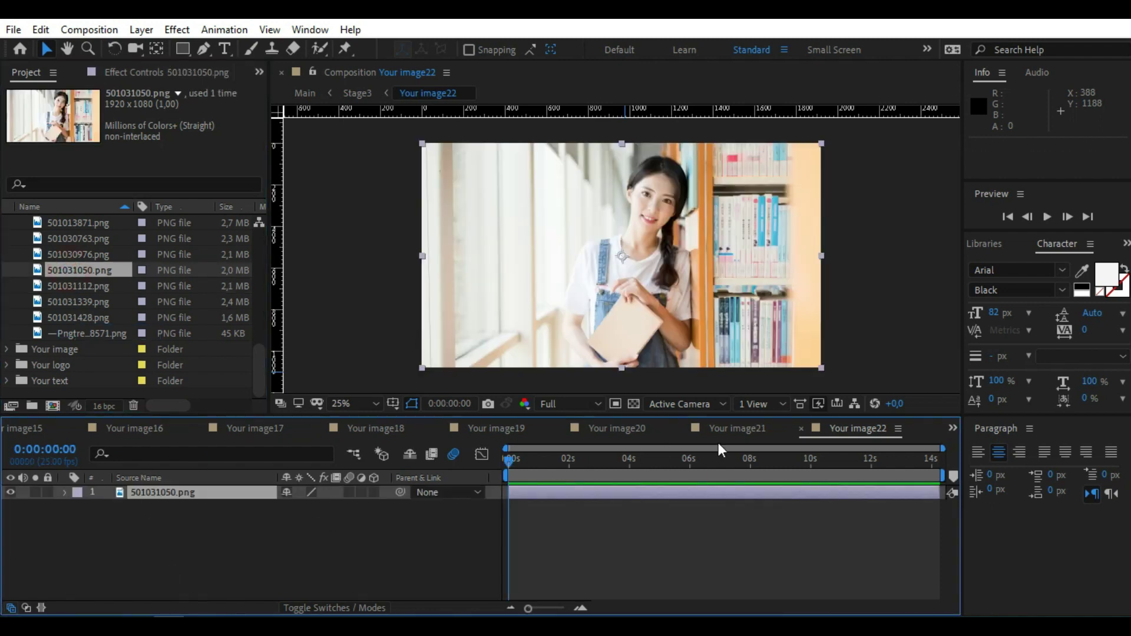
click(800, 429)
scroll(63, 350, up, 3)
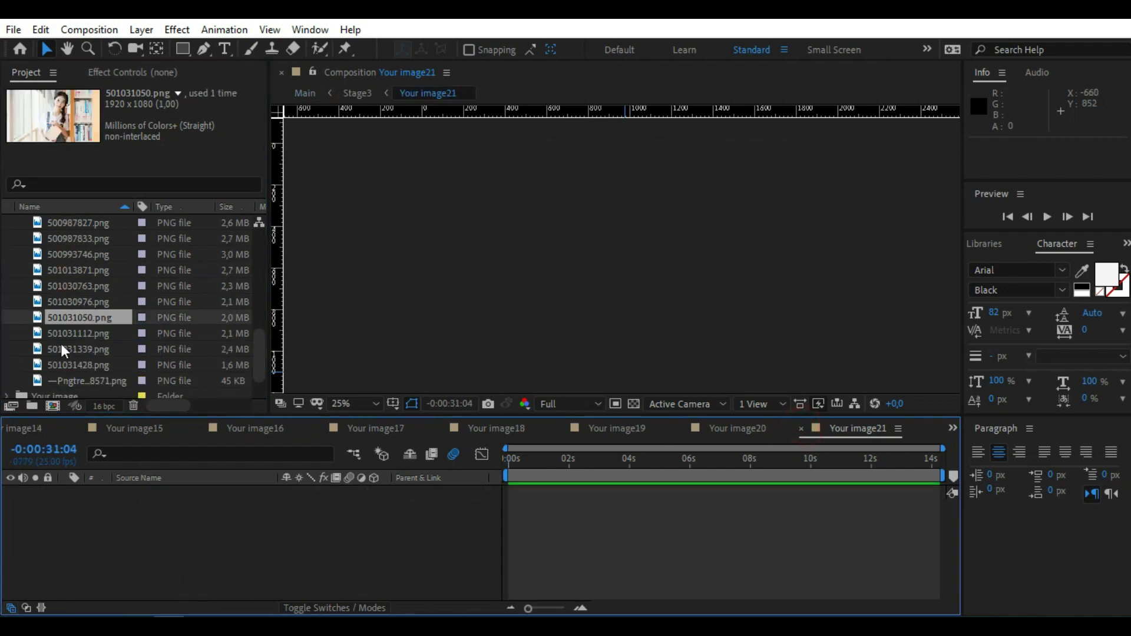
drag(78, 314, 171, 515)
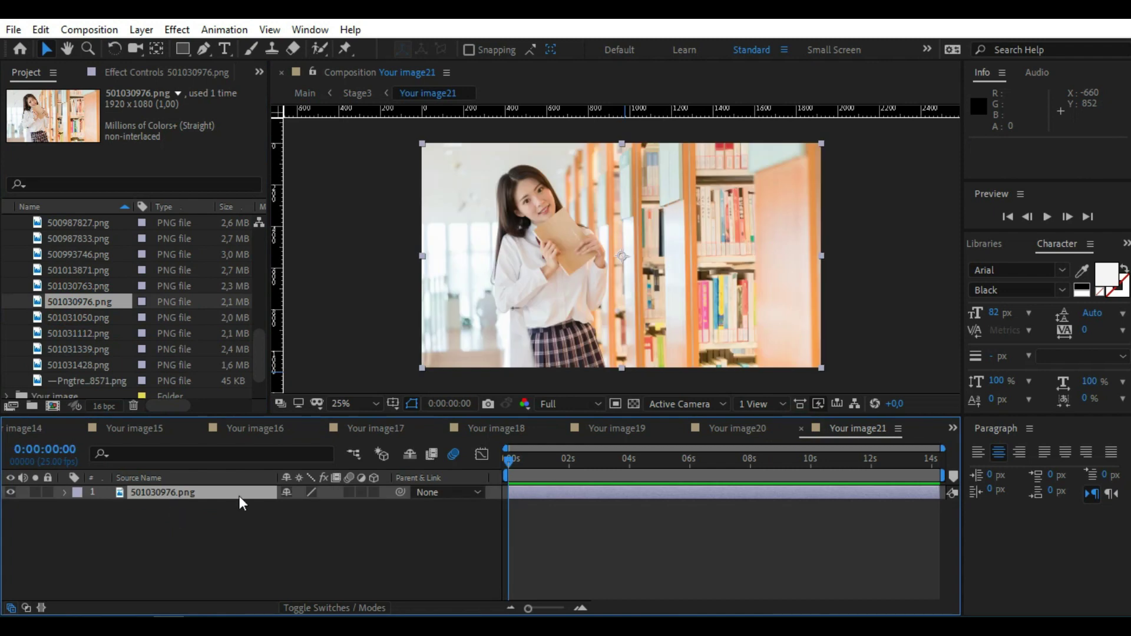
Place 501030763.png into Your image20 and slide it left to X 256.
click(801, 432)
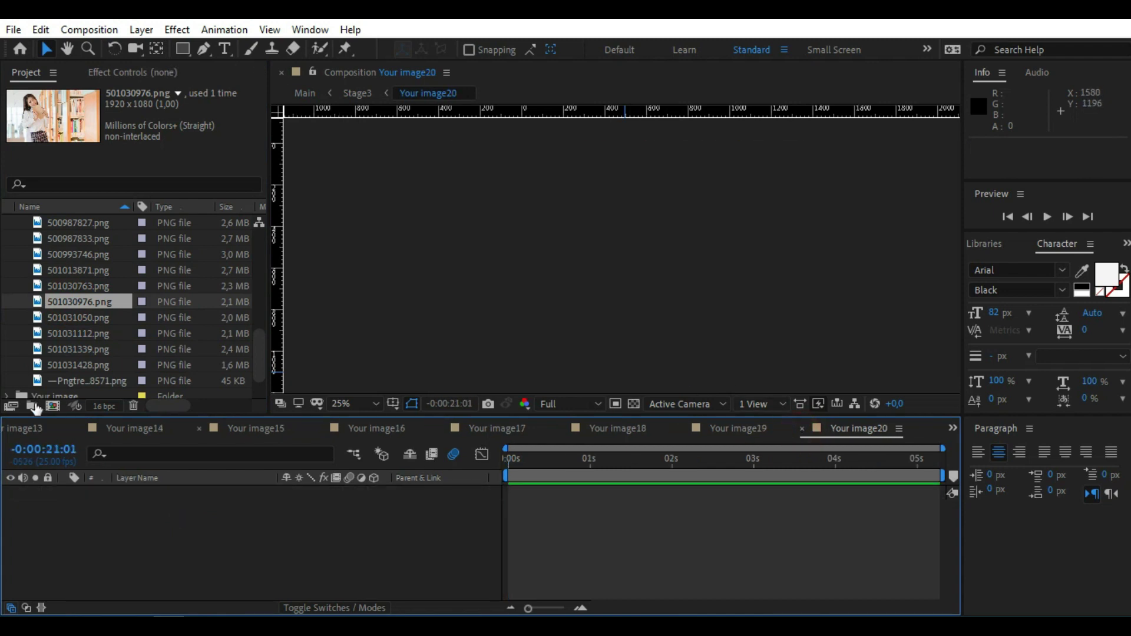
drag(76, 287, 188, 525)
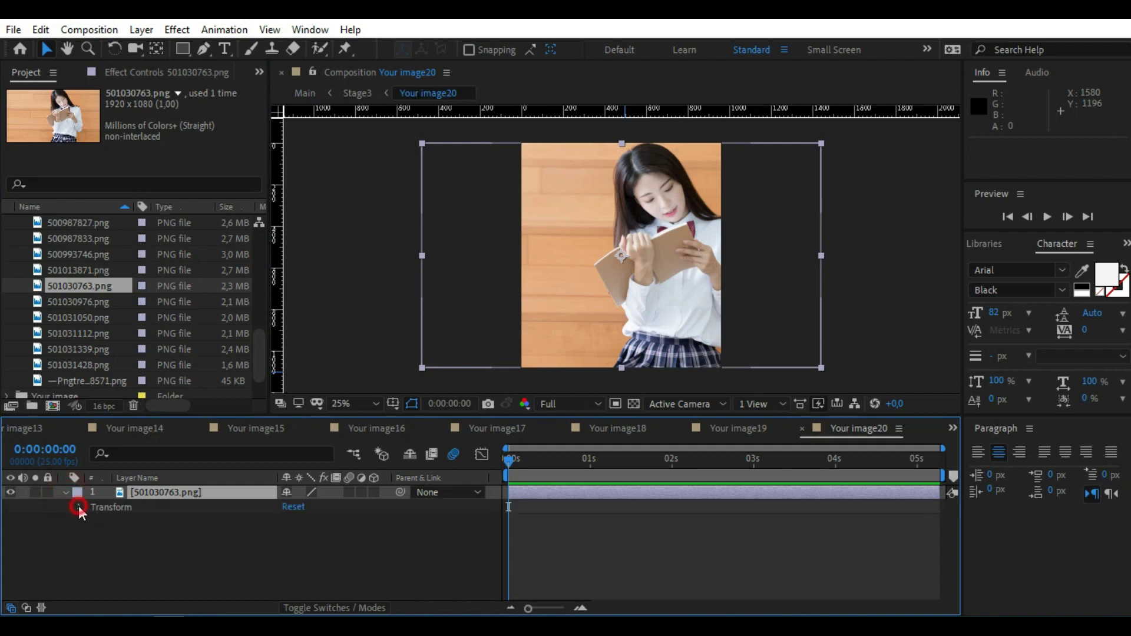
click(79, 506)
drag(290, 535, 132, 564)
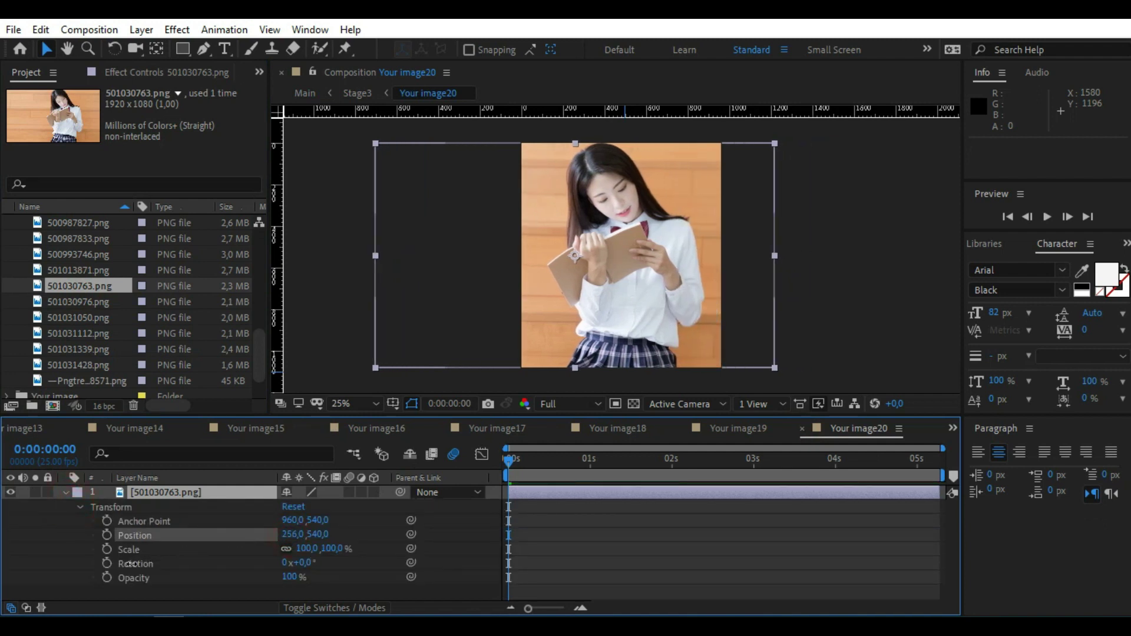
click(802, 429)
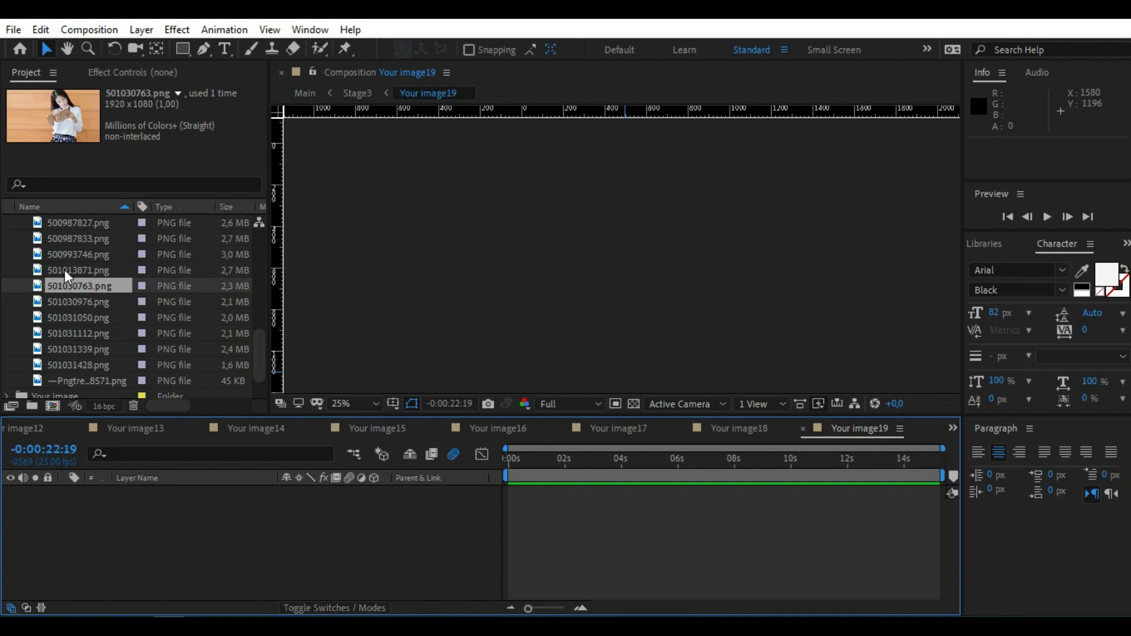
Add 501013871.png to Your image19 and 500993746.png to Your image18 at X 716.
drag(64, 270, 203, 533)
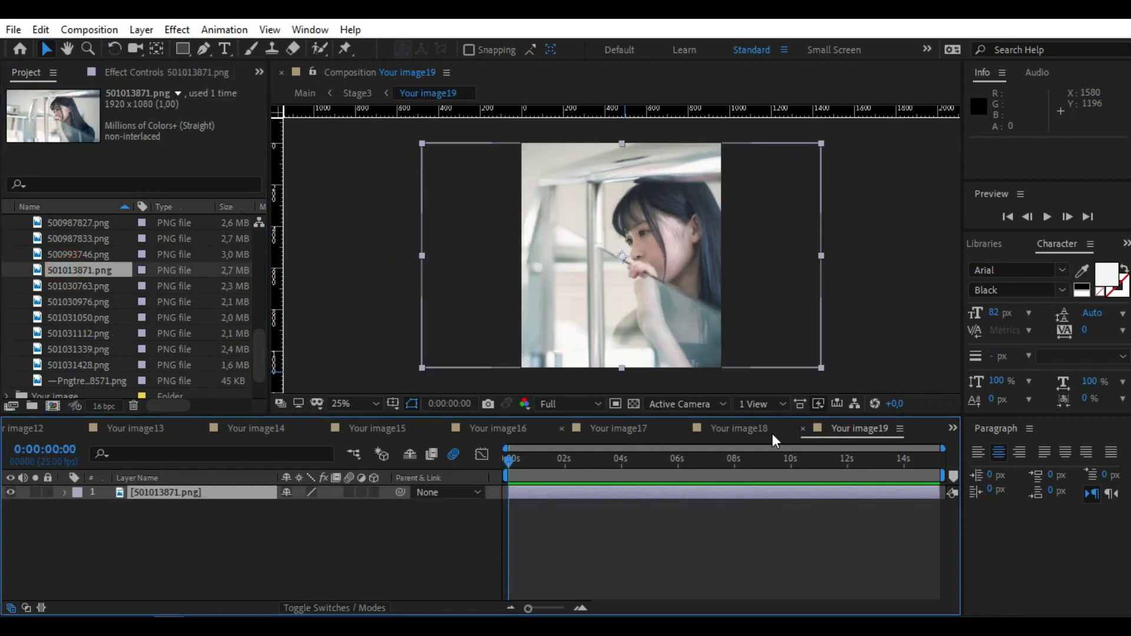
click(804, 429)
scroll(82, 363, up, 2)
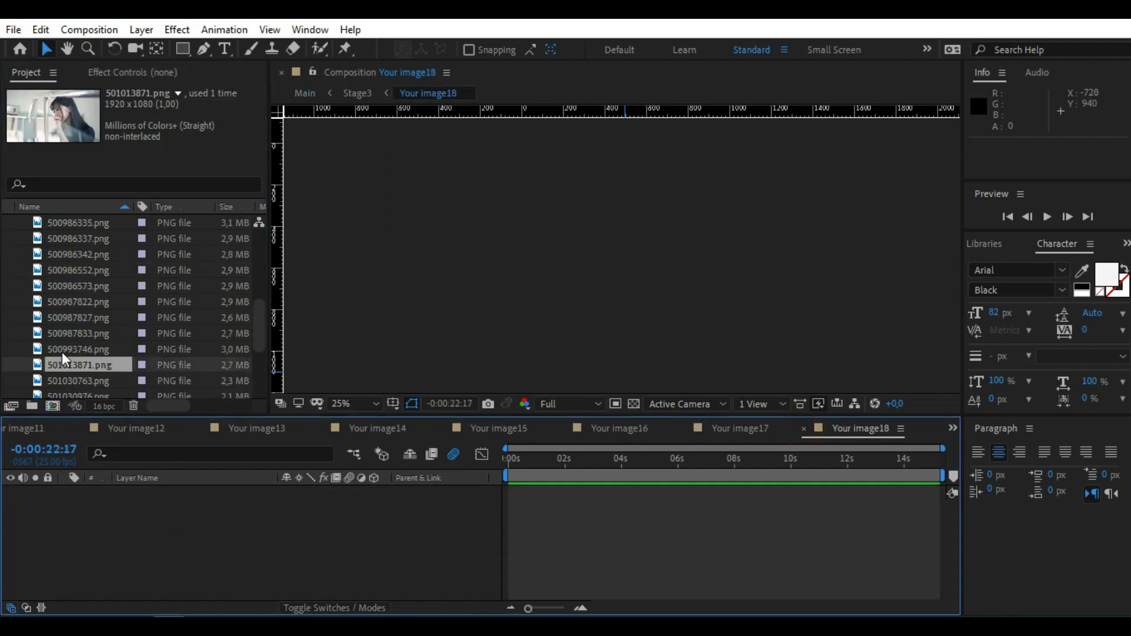
drag(69, 350, 161, 538)
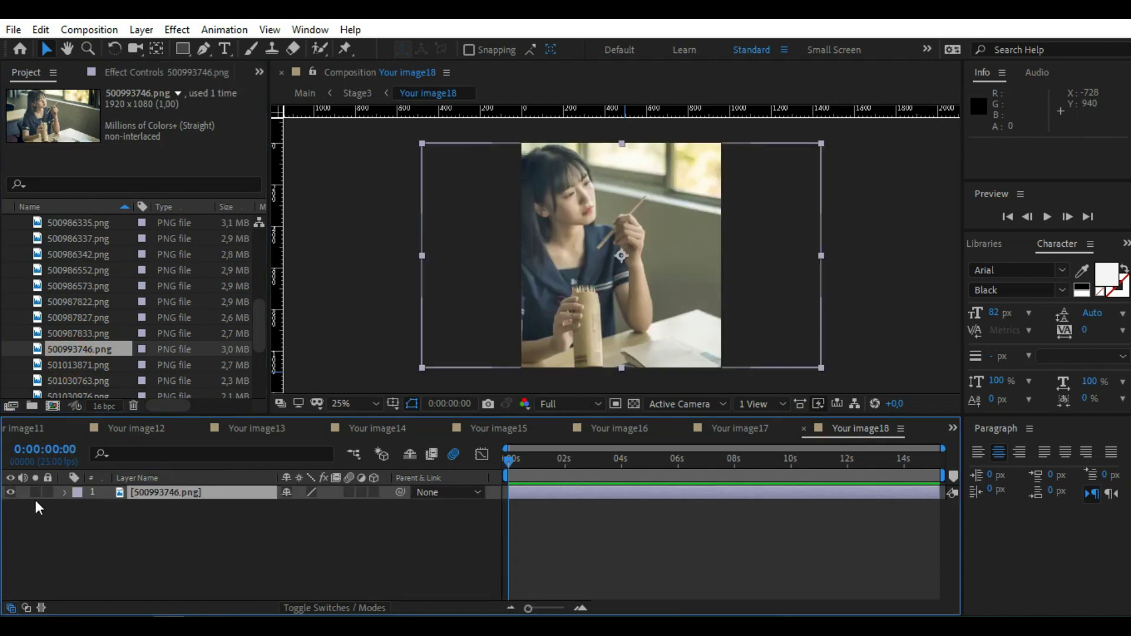
drag(292, 505, 540, 553)
click(248, 494)
Add 500987833.png, 500987827.png and 500987822.png to Your image17, 16 and 15.
click(803, 429)
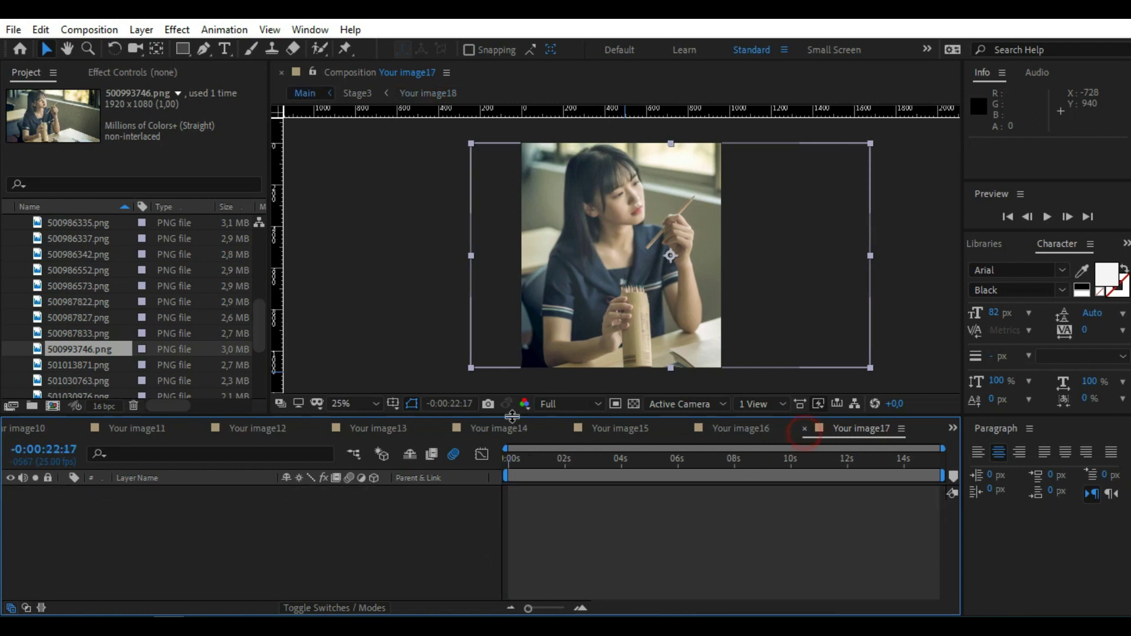
drag(88, 334, 185, 524)
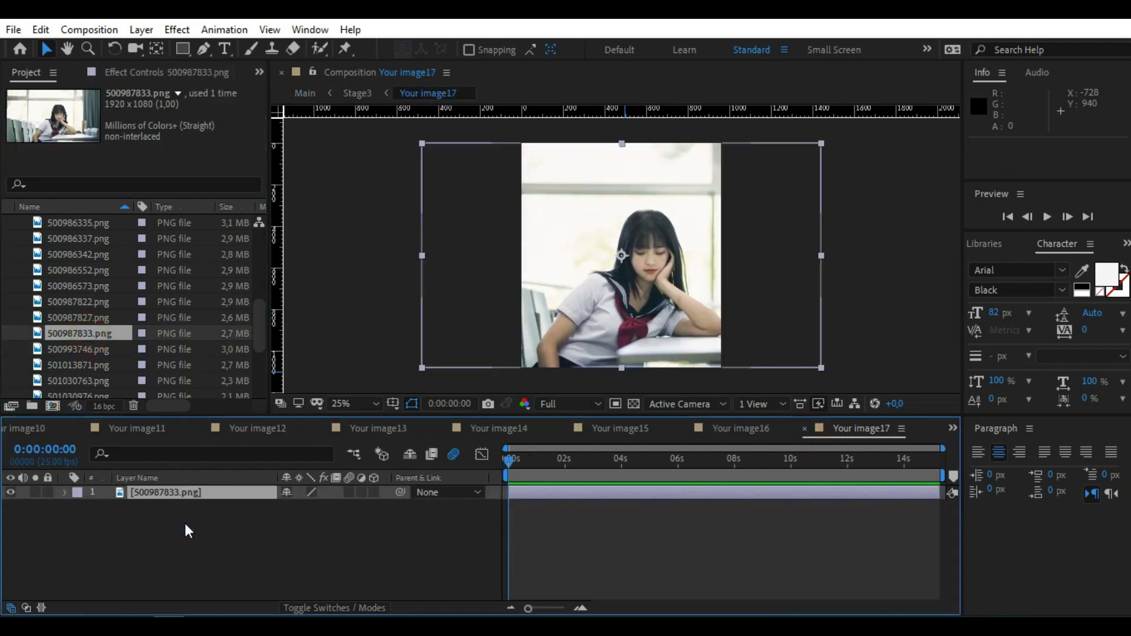
click(805, 429)
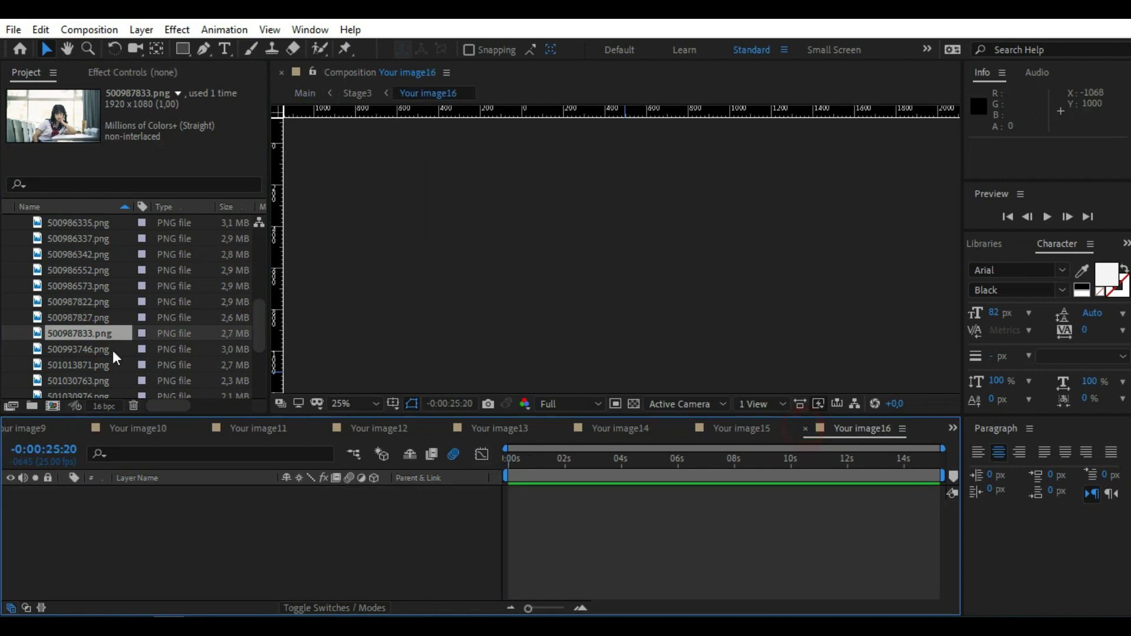
drag(73, 322, 193, 552)
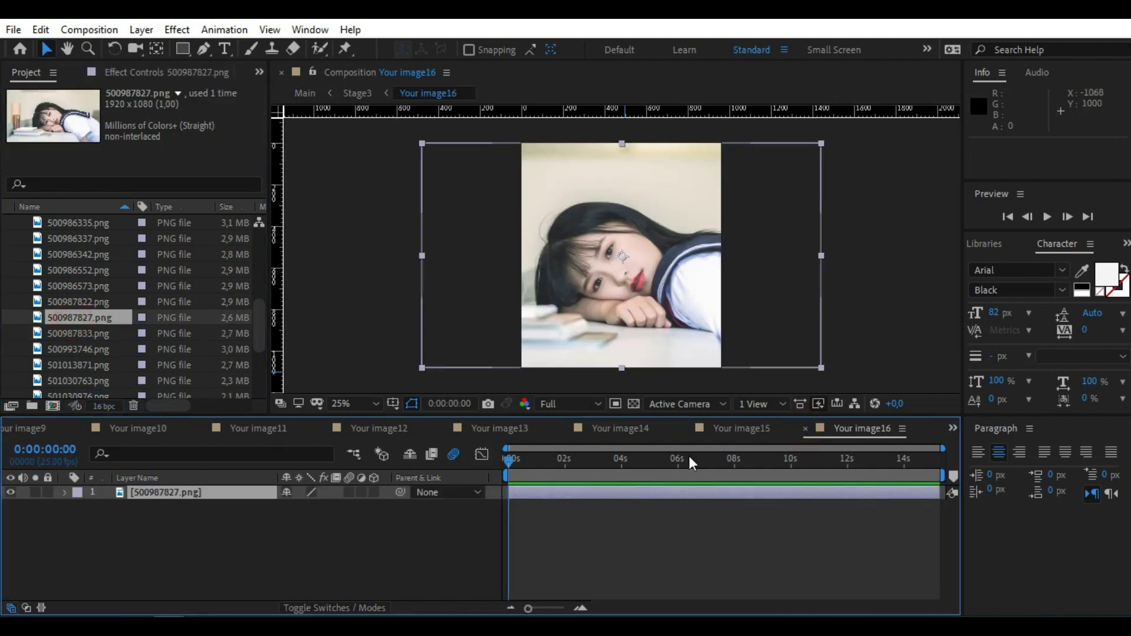
click(804, 429)
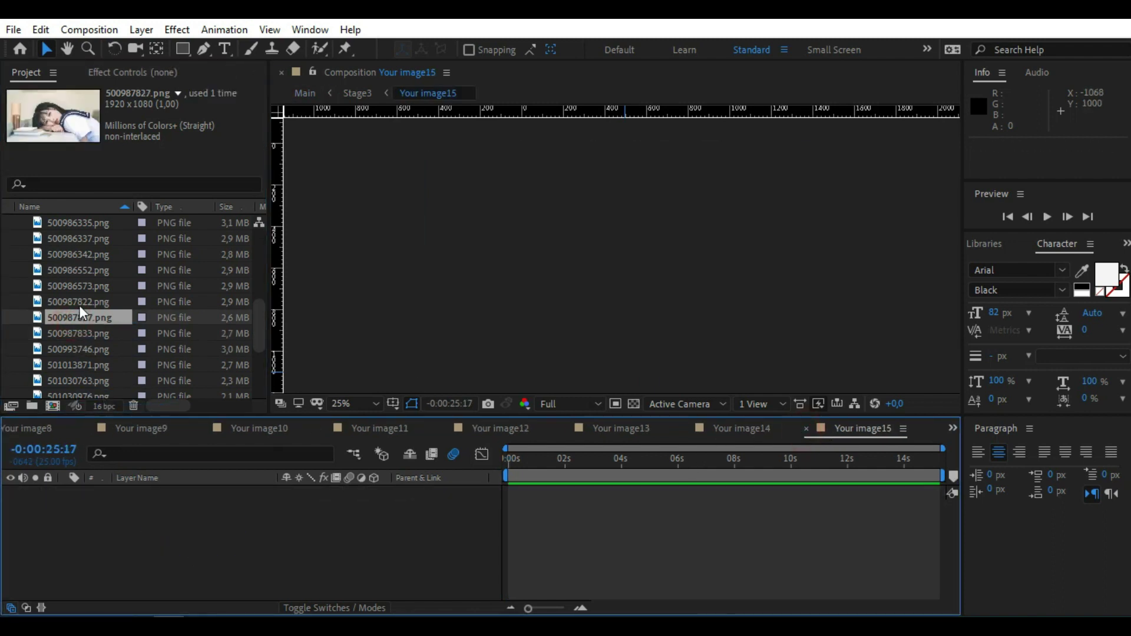
drag(79, 305, 147, 520)
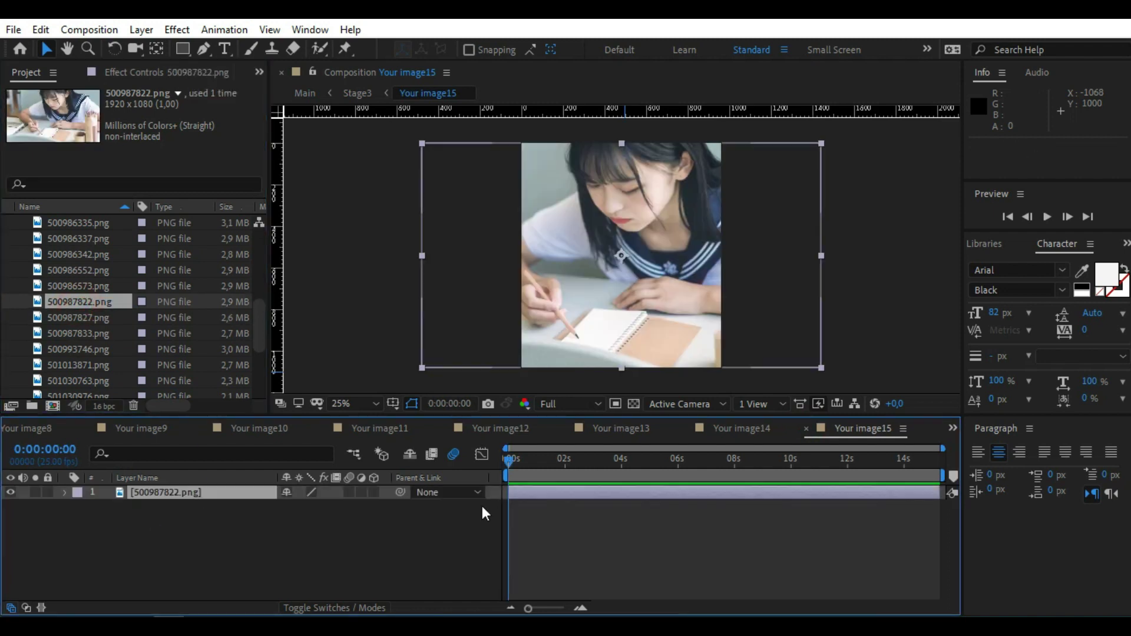
click(806, 429)
Fill Your image14 with a photo at X 362 and Your image13 with 500986552.png at X 581.
scroll(85, 331, up, 3)
drag(85, 348, 154, 523)
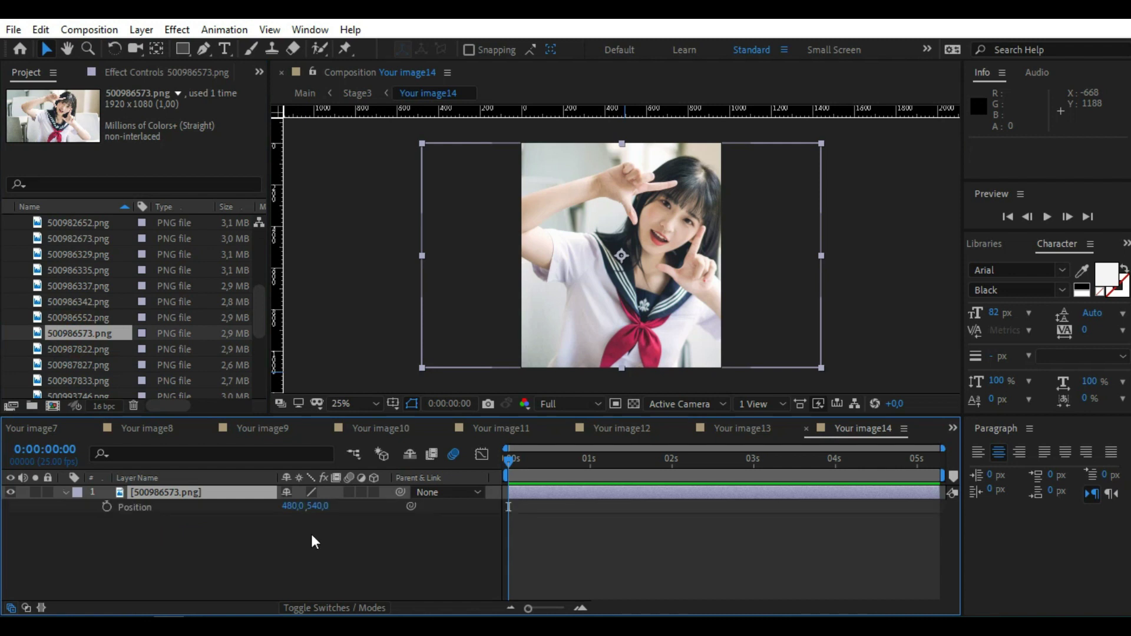
drag(286, 507, 216, 507)
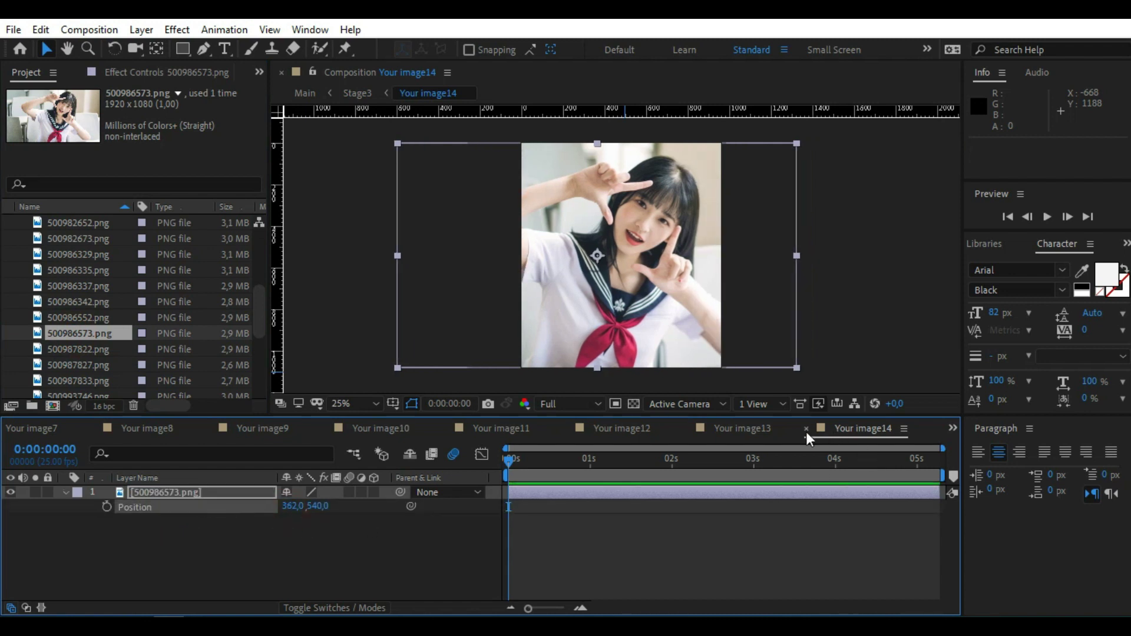
click(805, 430)
drag(102, 350, 185, 567)
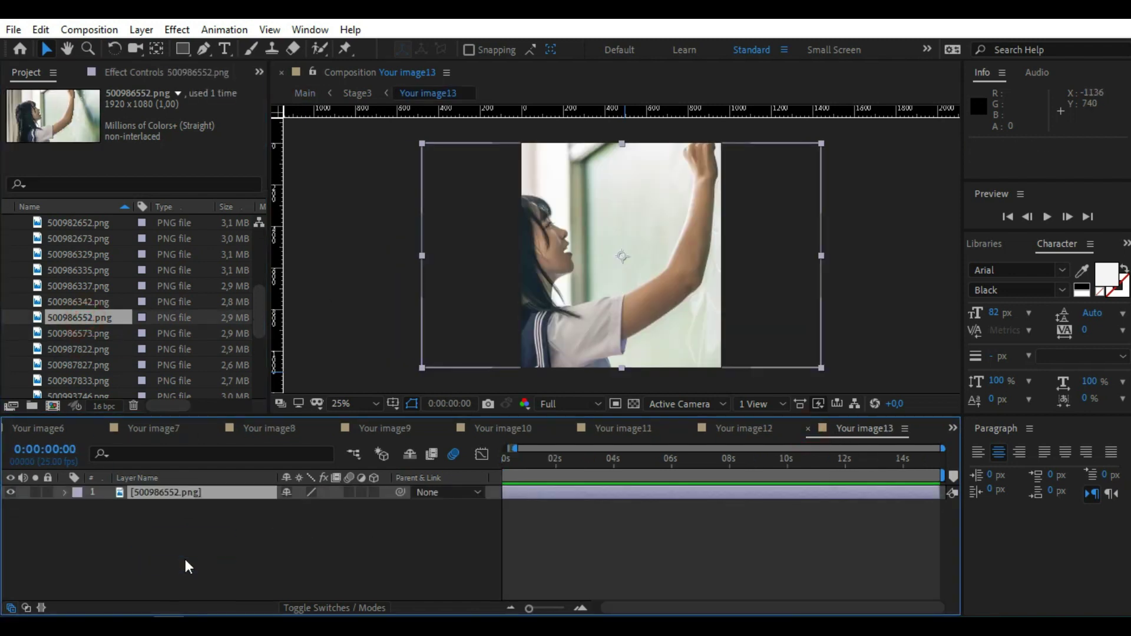
drag(322, 514, 353, 514)
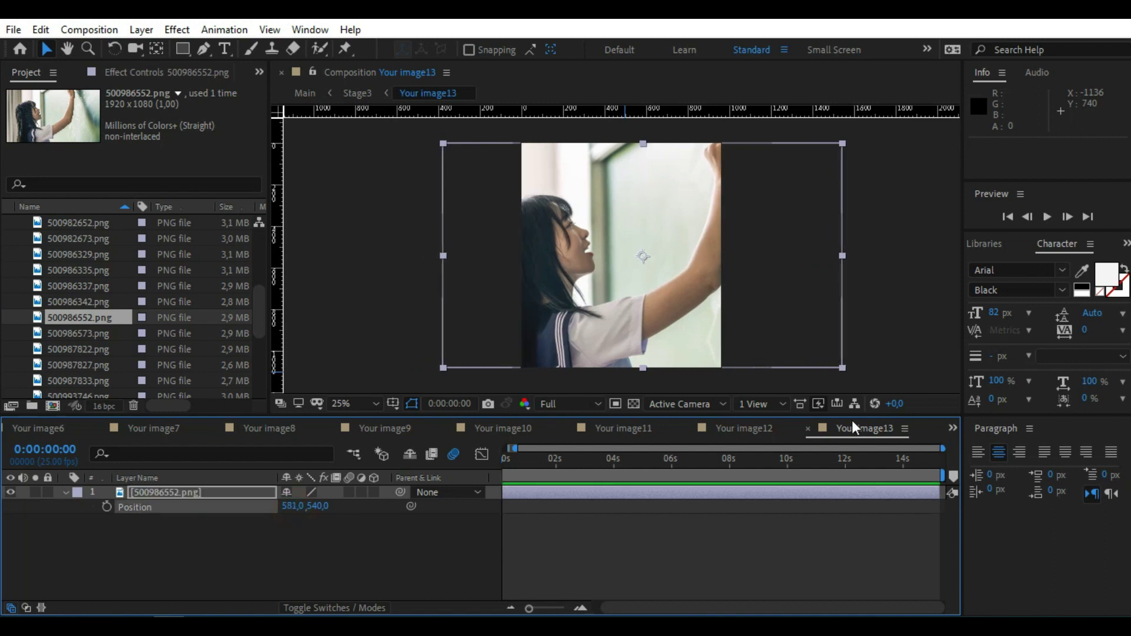
click(808, 429)
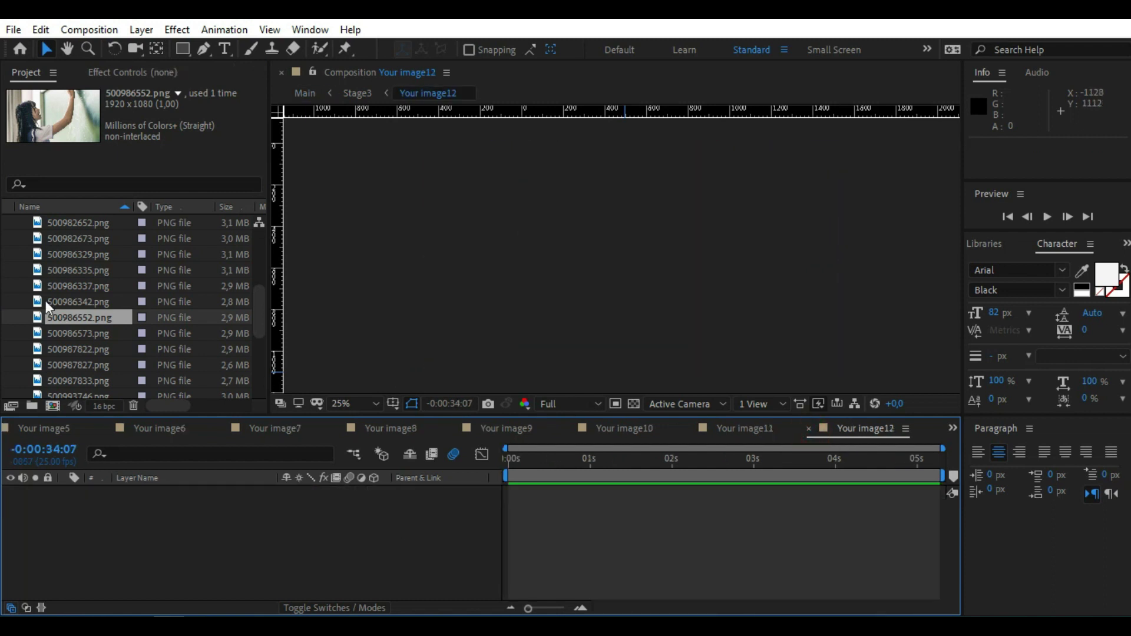
Add 500986342.png to Your image12 at X 301 and 500986337.png to Your image11, shifted right.
drag(76, 305, 172, 514)
key(p)
drag(284, 505, 140, 509)
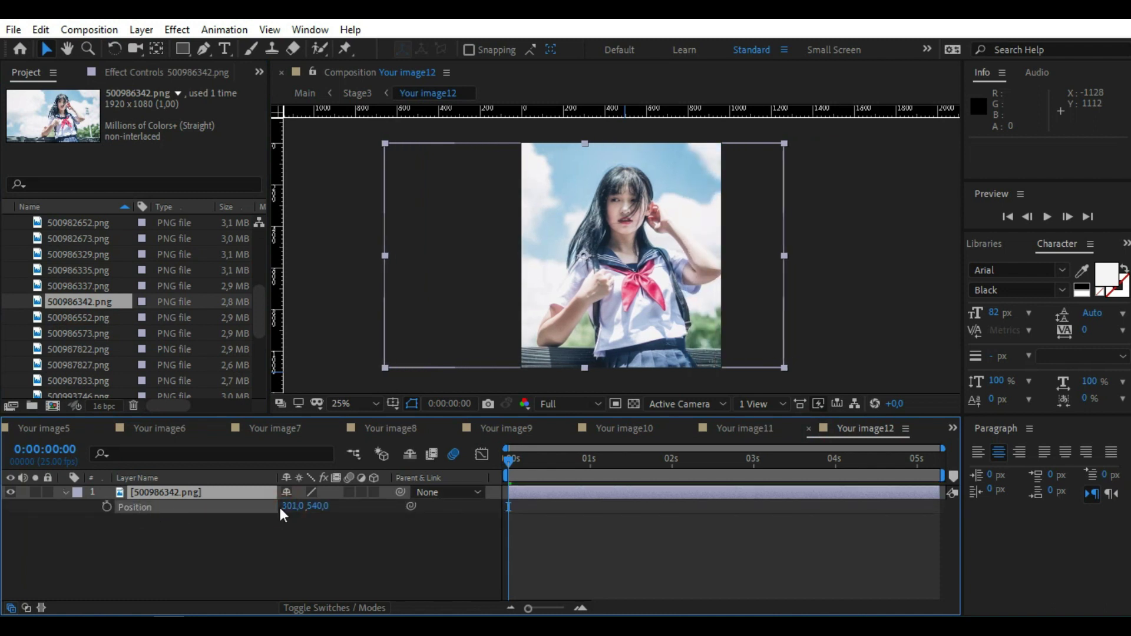
click(809, 428)
drag(98, 286, 147, 511)
drag(289, 505, 370, 505)
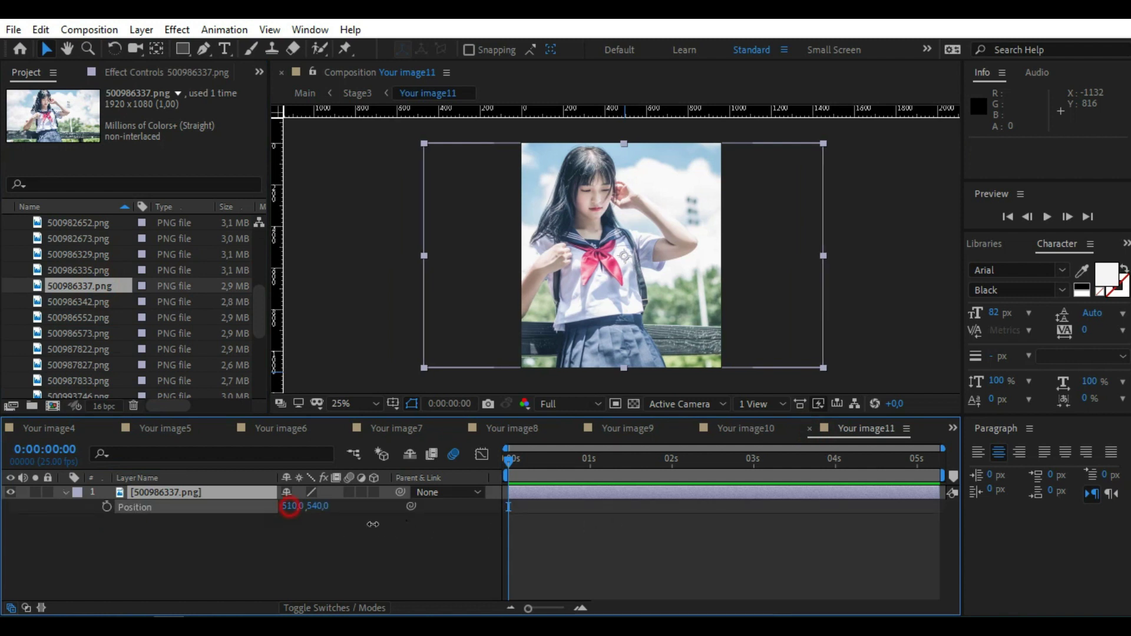
click(809, 429)
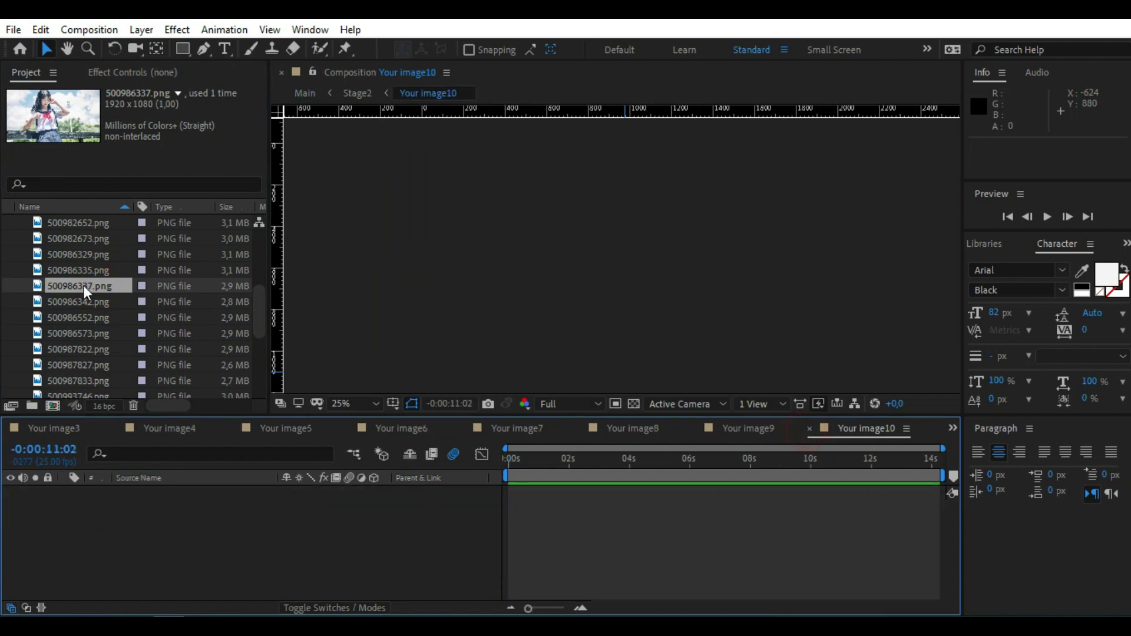
Add 500986335.png, 500986329.png and 500982673.png to Your image10, 9 and 8.
drag(70, 270, 173, 541)
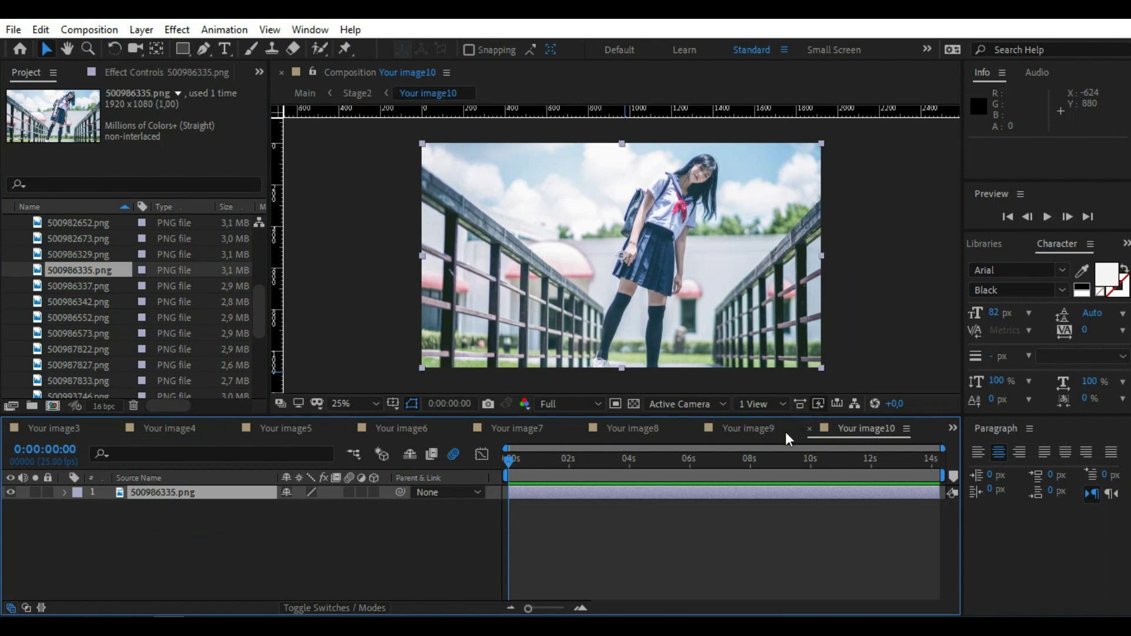
click(808, 428)
drag(70, 254, 206, 533)
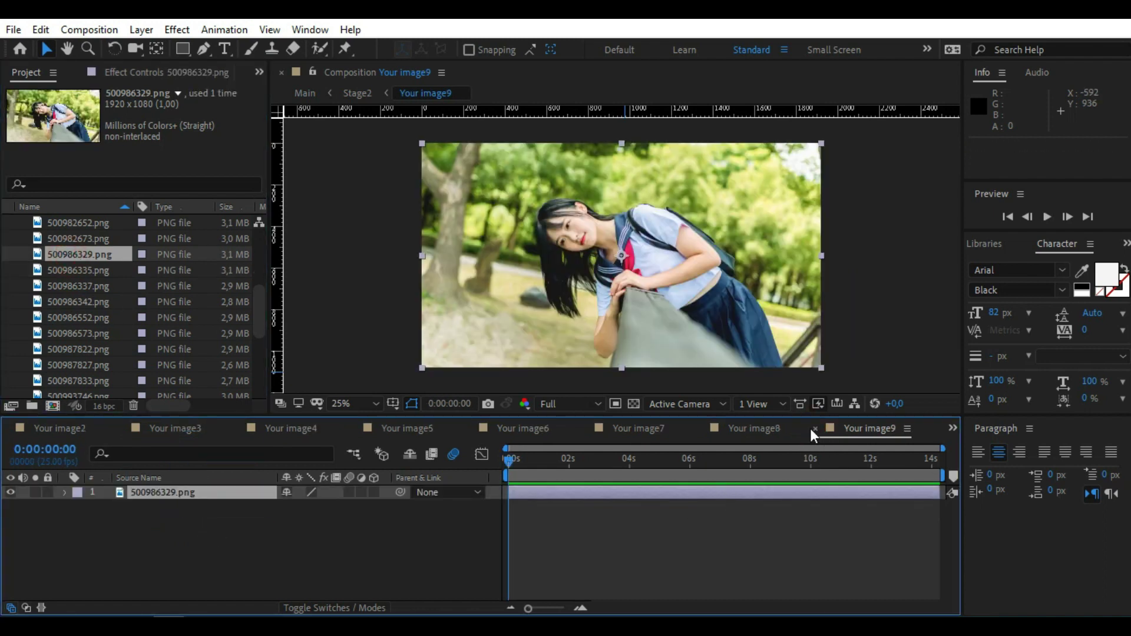
click(814, 429)
scroll(59, 303, up, 2)
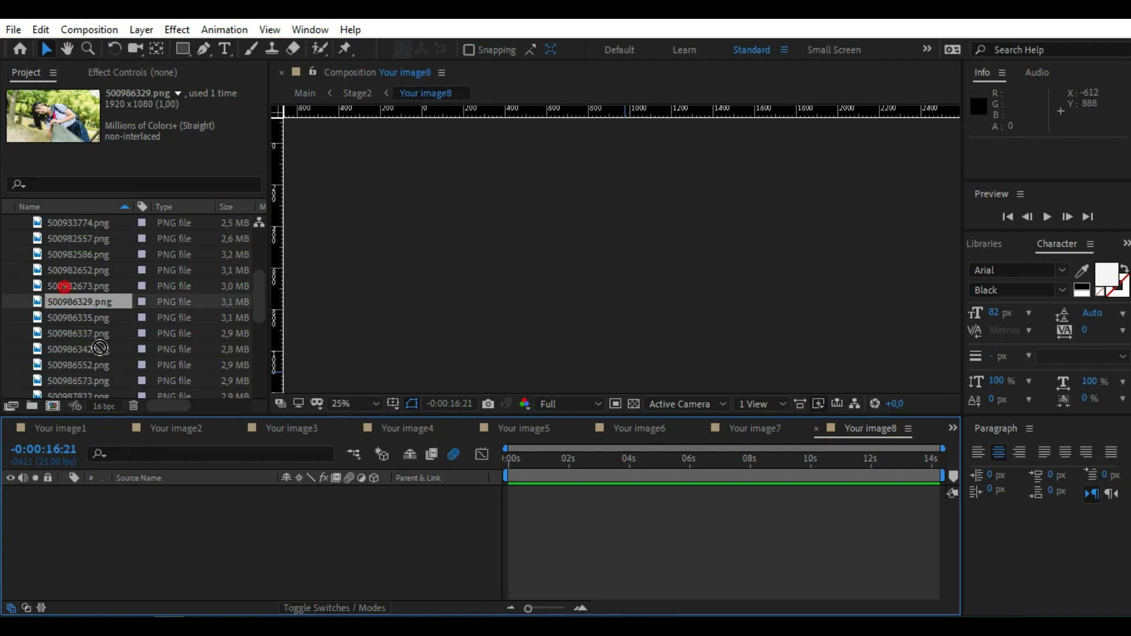
drag(100, 348, 171, 528)
click(814, 428)
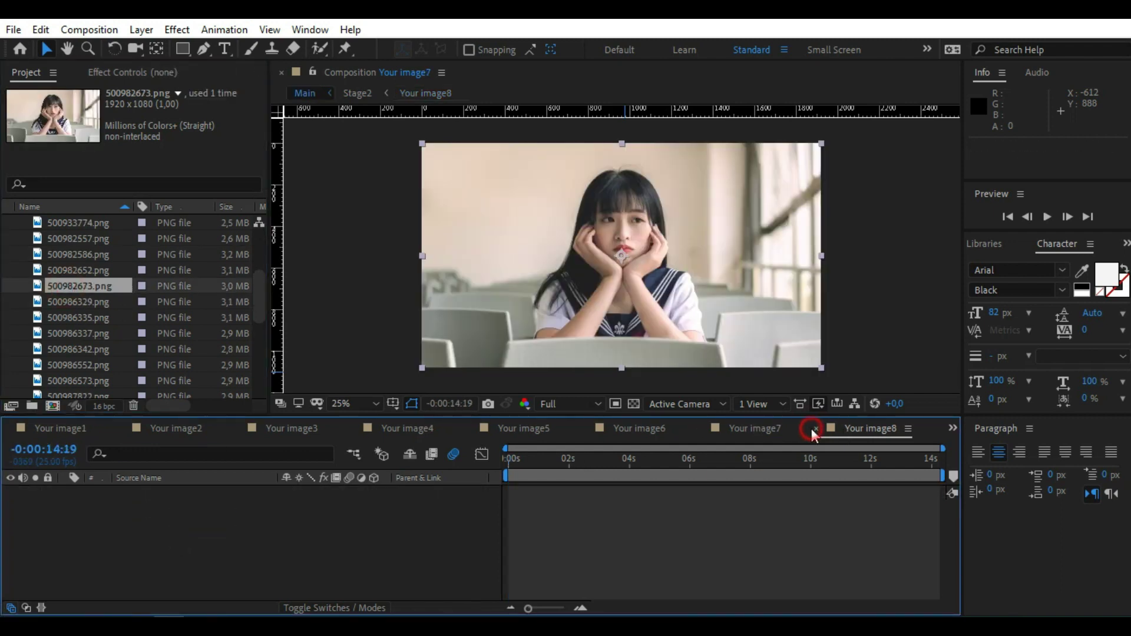
scroll(147, 369, up, 3)
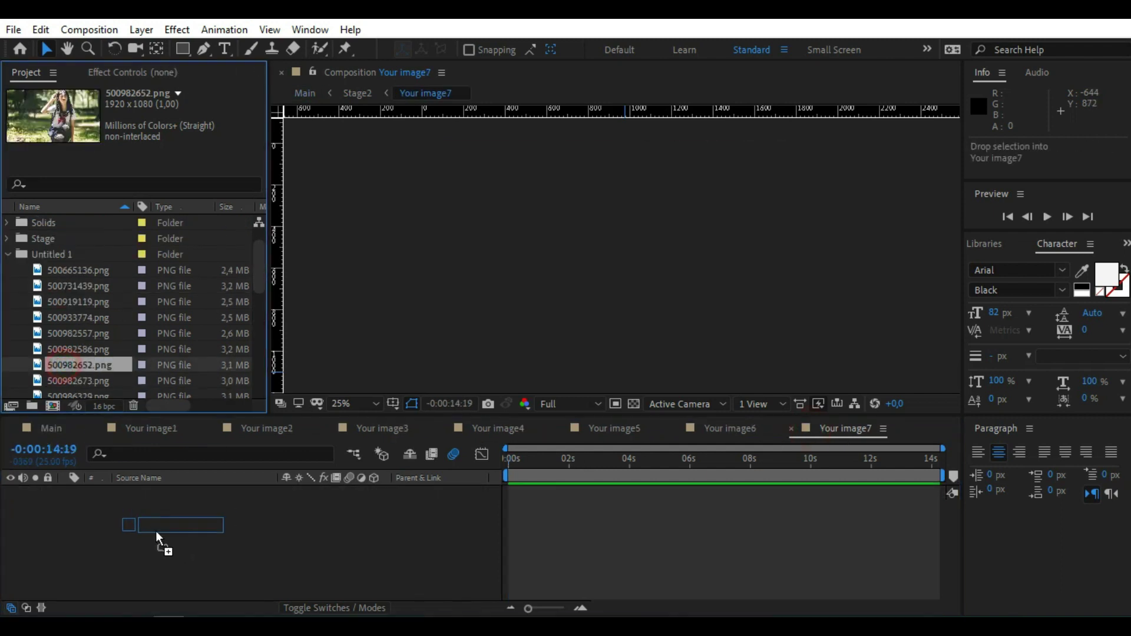
Add 500982652.png to Your image7 and 500982586.png to Your image6, closing Your image5 and 4.
drag(61, 366, 439, 540)
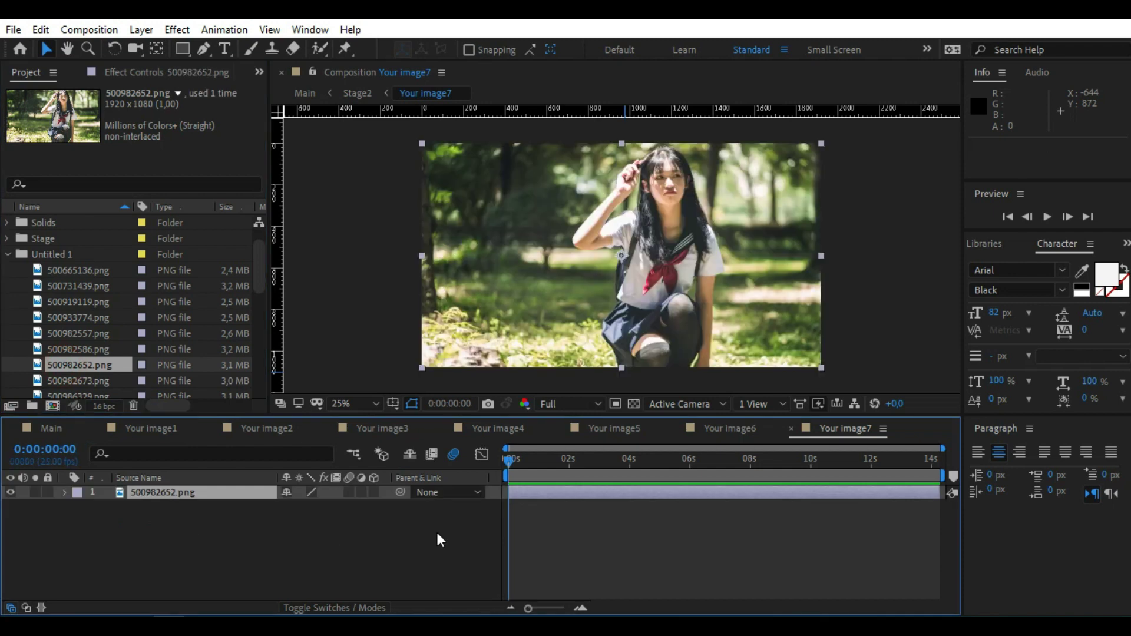
click(790, 429)
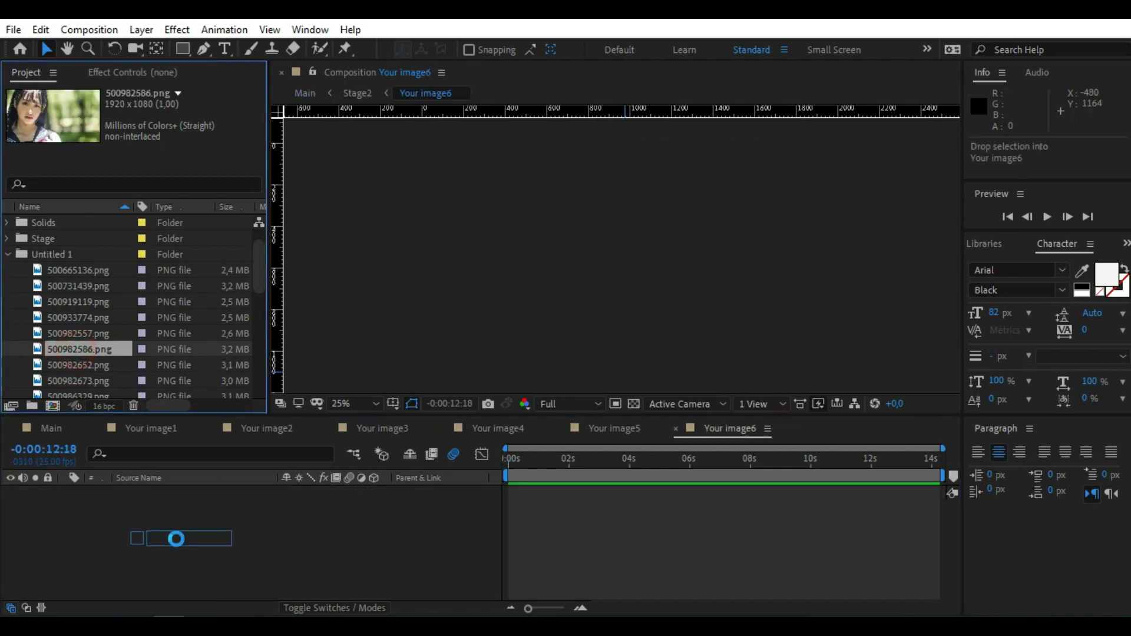
drag(78, 349, 664, 494)
click(675, 429)
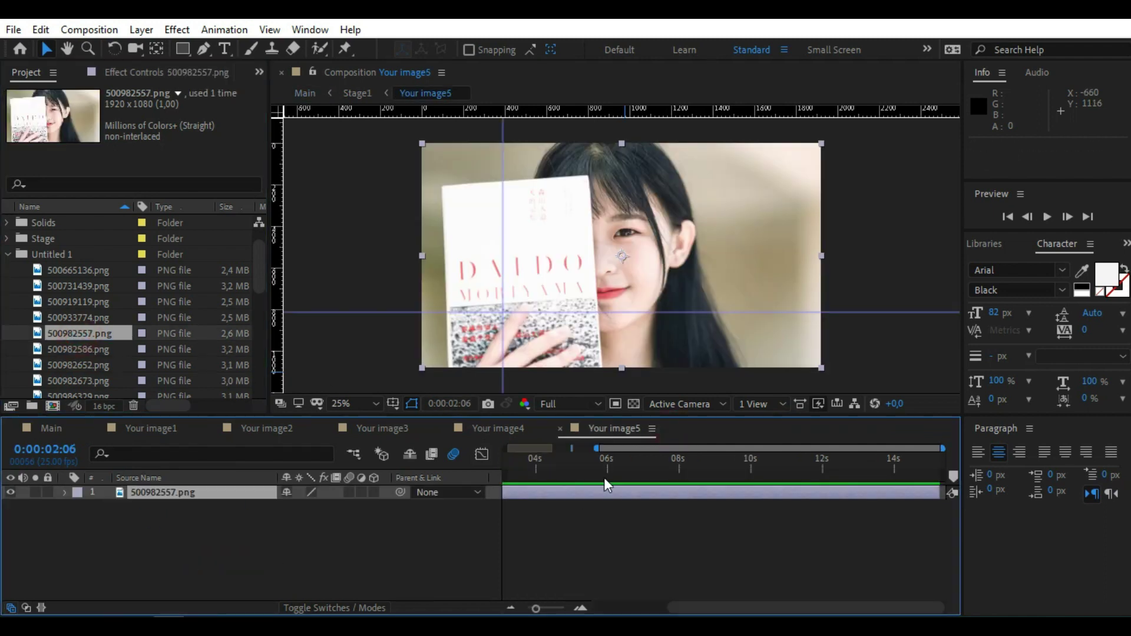
click(561, 429)
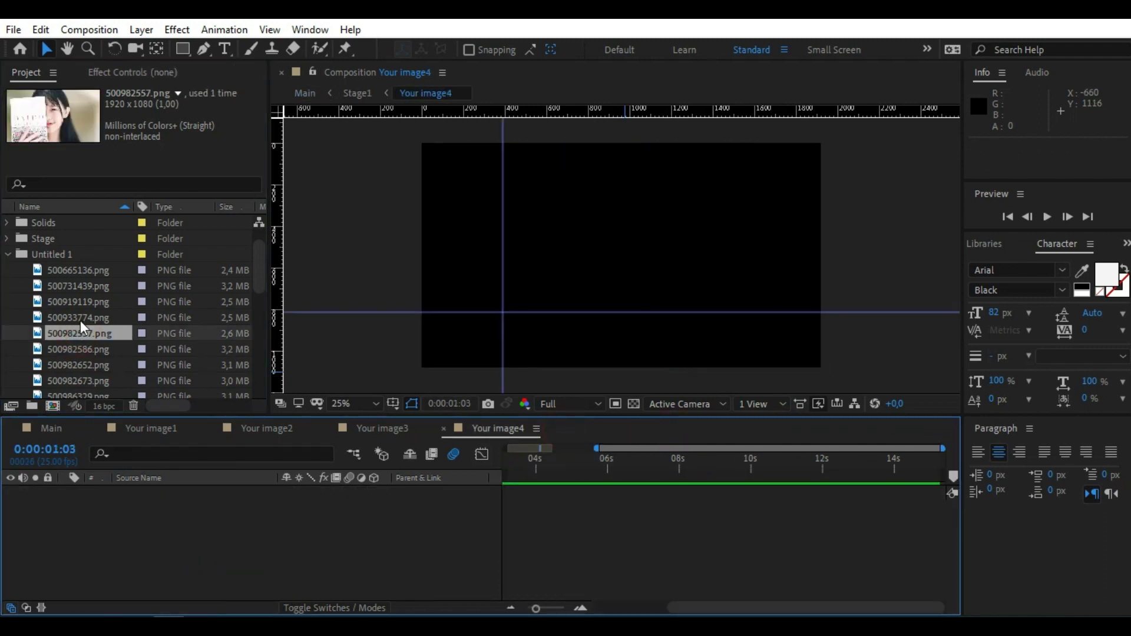
click(443, 429)
Add 500919119.png, 500731439.png and 500665136.png to Your image3, 2 and 1, returning to Main.
drag(83, 302, 191, 528)
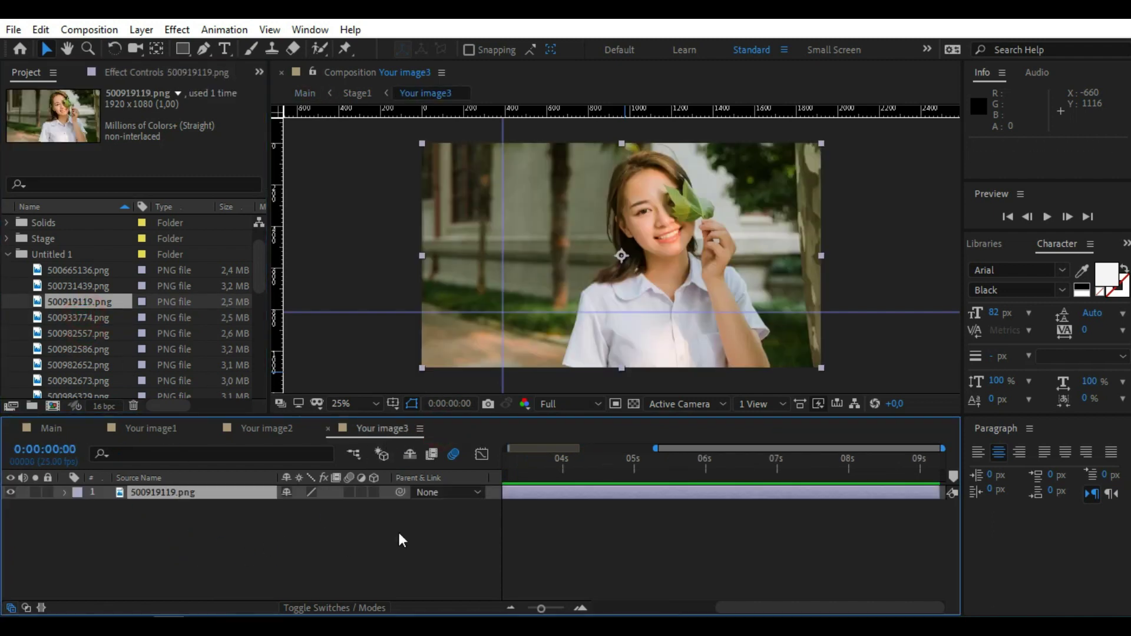
click(327, 429)
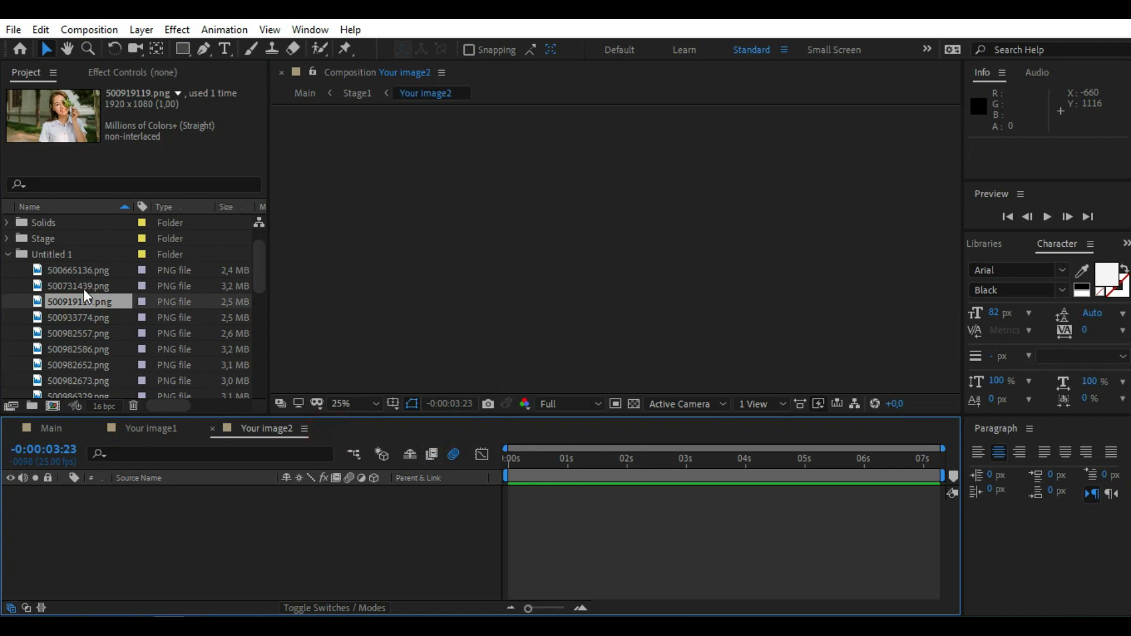
drag(84, 288, 181, 511)
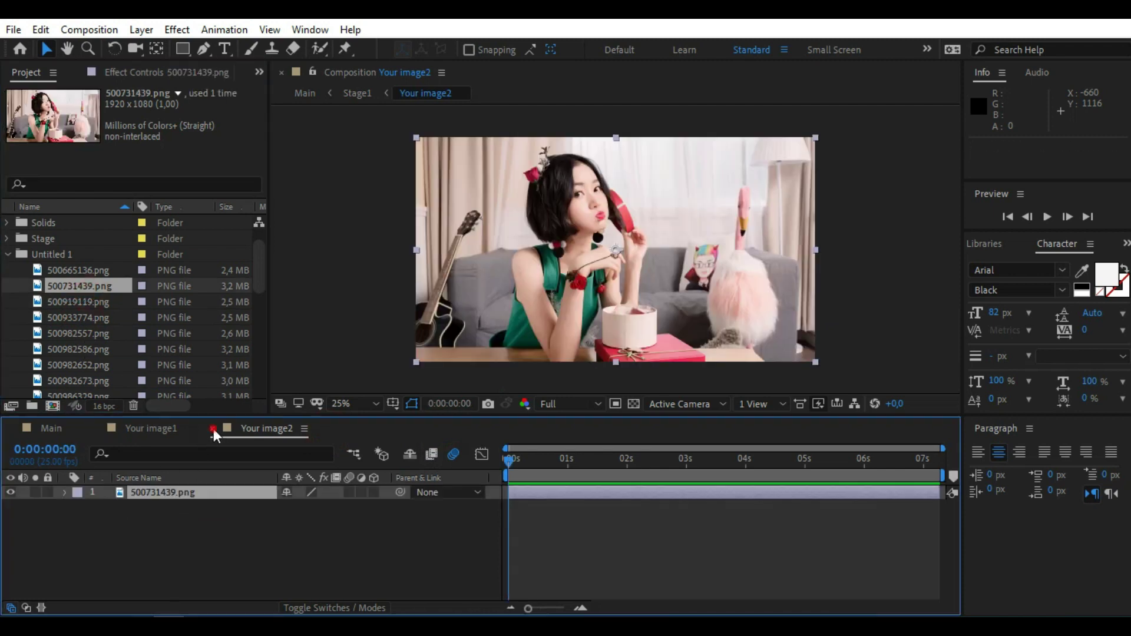
click(213, 429)
drag(80, 270, 218, 571)
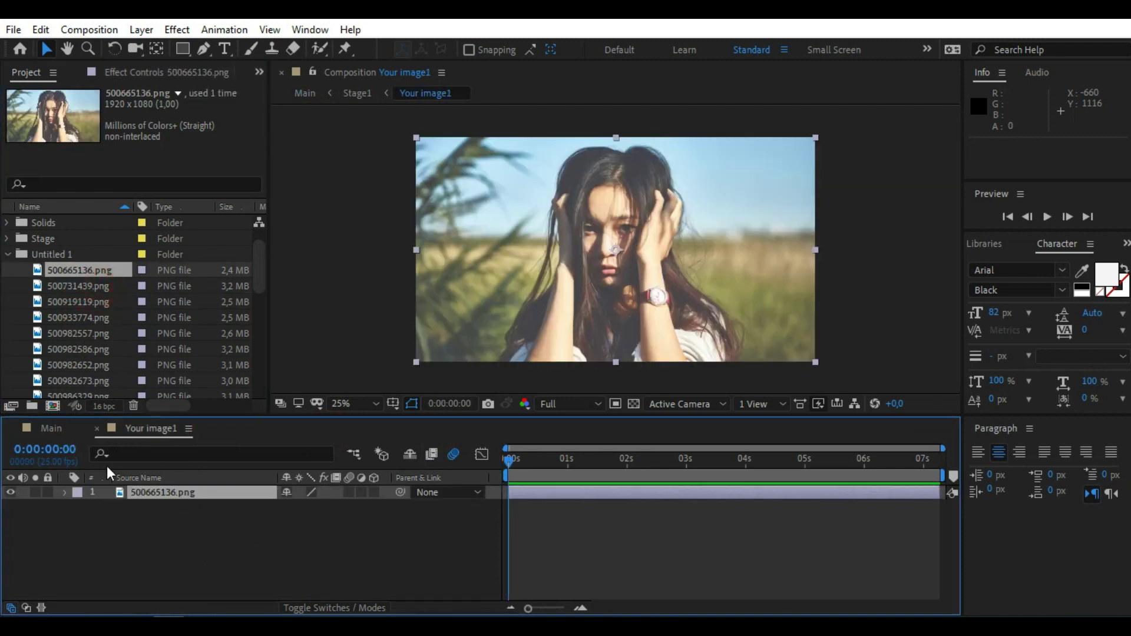
click(97, 429)
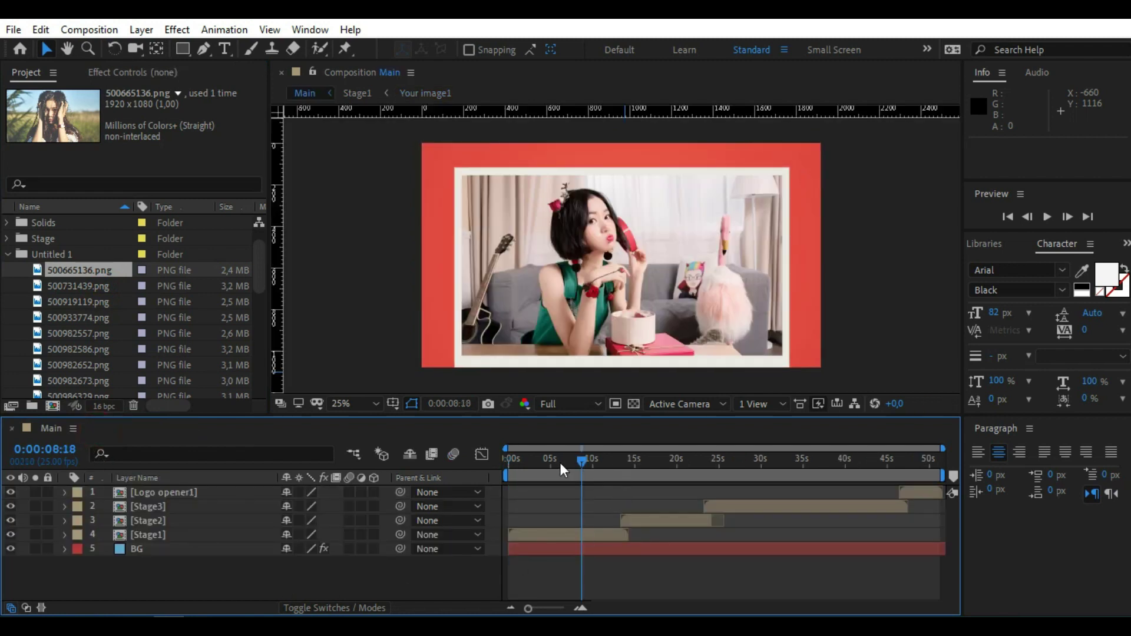
click(9, 256)
mouse_move(66, 337)
mouse_down()
mouse_move(66, 324)
mouse_move(36, 337)
mouse_up()
click(10, 334)
click(91, 348)
click(87, 365)
click(82, 381)
click(85, 351)
double_click(85, 352)
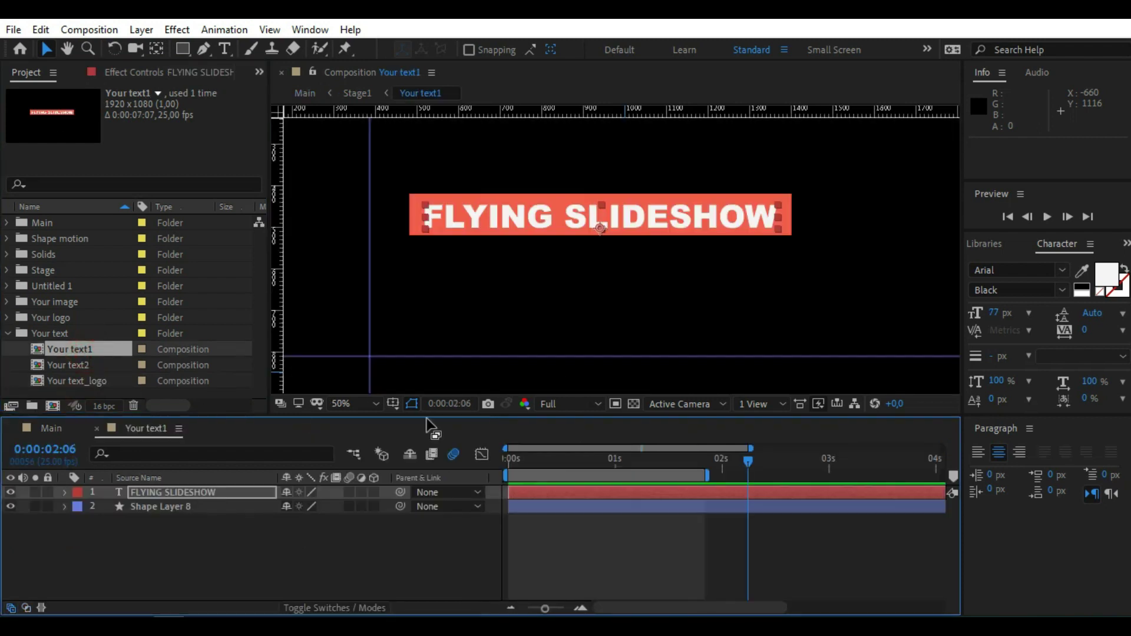
click(534, 461)
click(172, 518)
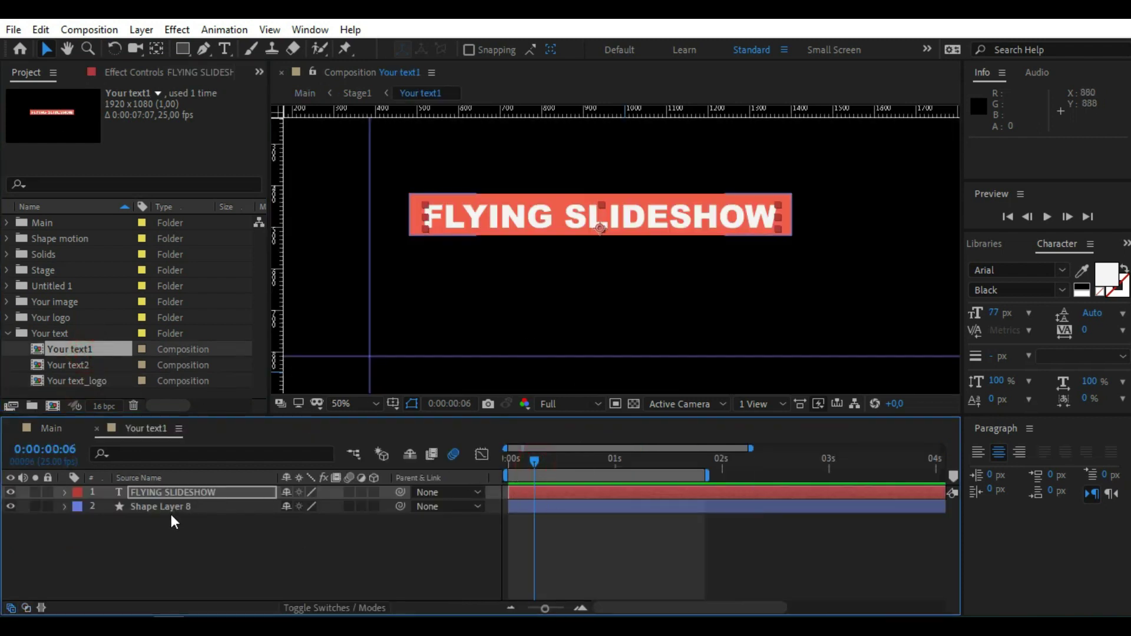
double_click(174, 492)
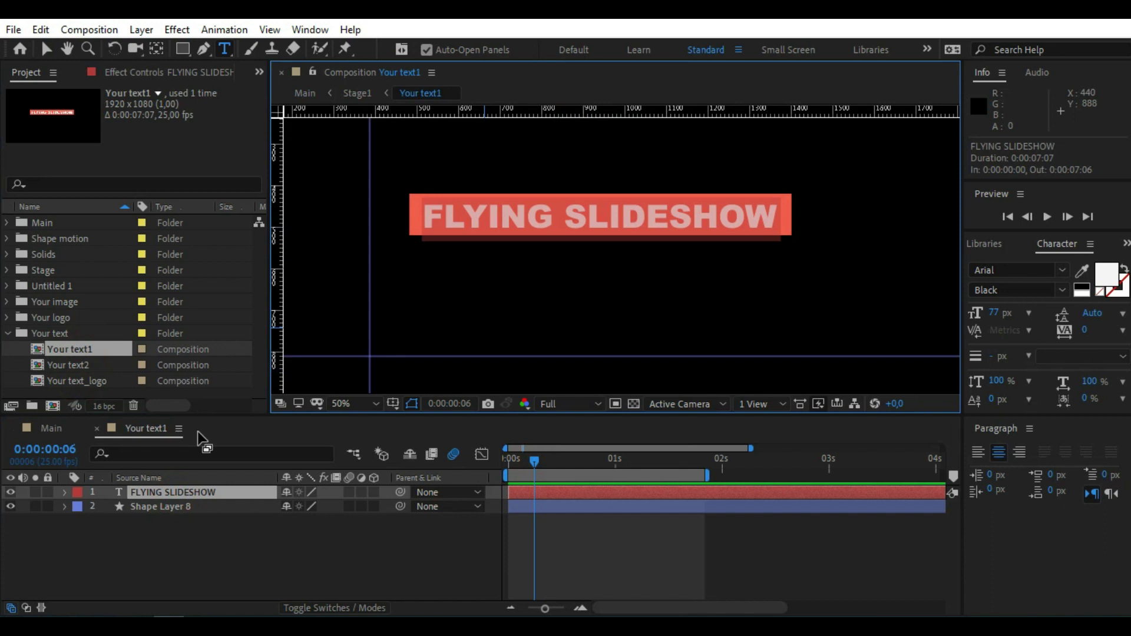
click(97, 429)
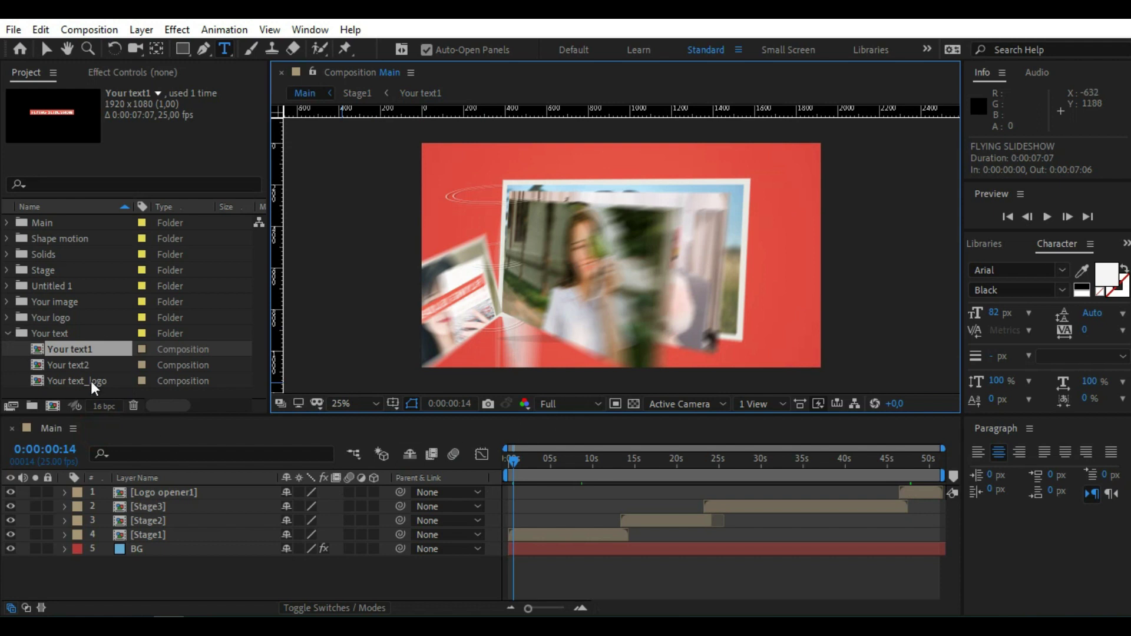
Open the Your logo comp and drop the Pngtree bell PNG from Untitled 1 into it.
click(8, 333)
click(85, 321)
click(7, 318)
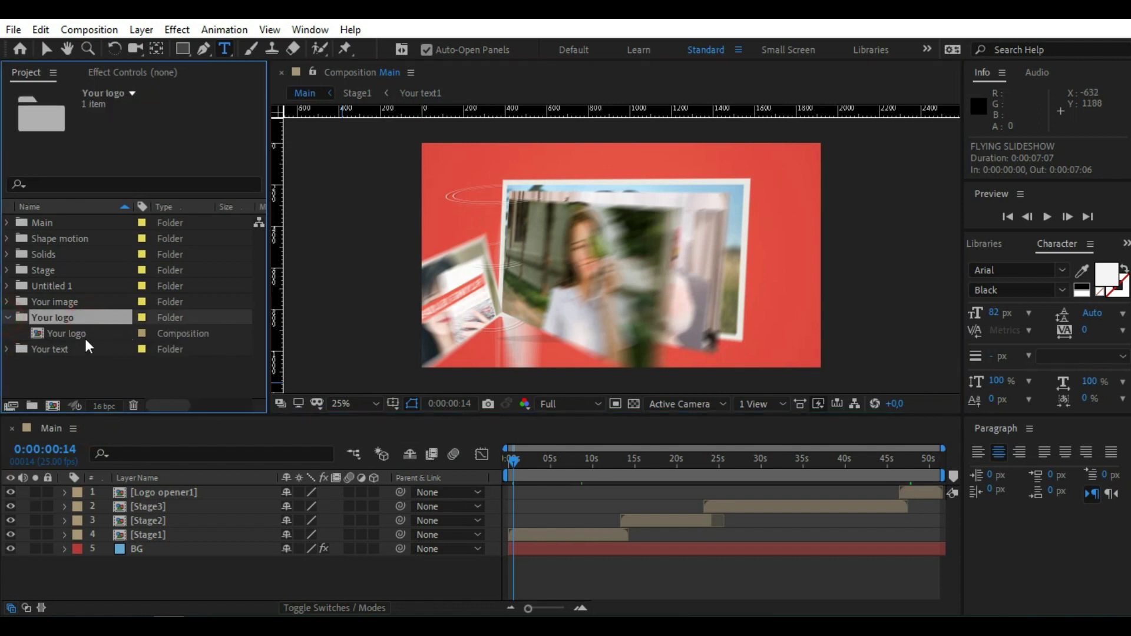
double_click(92, 332)
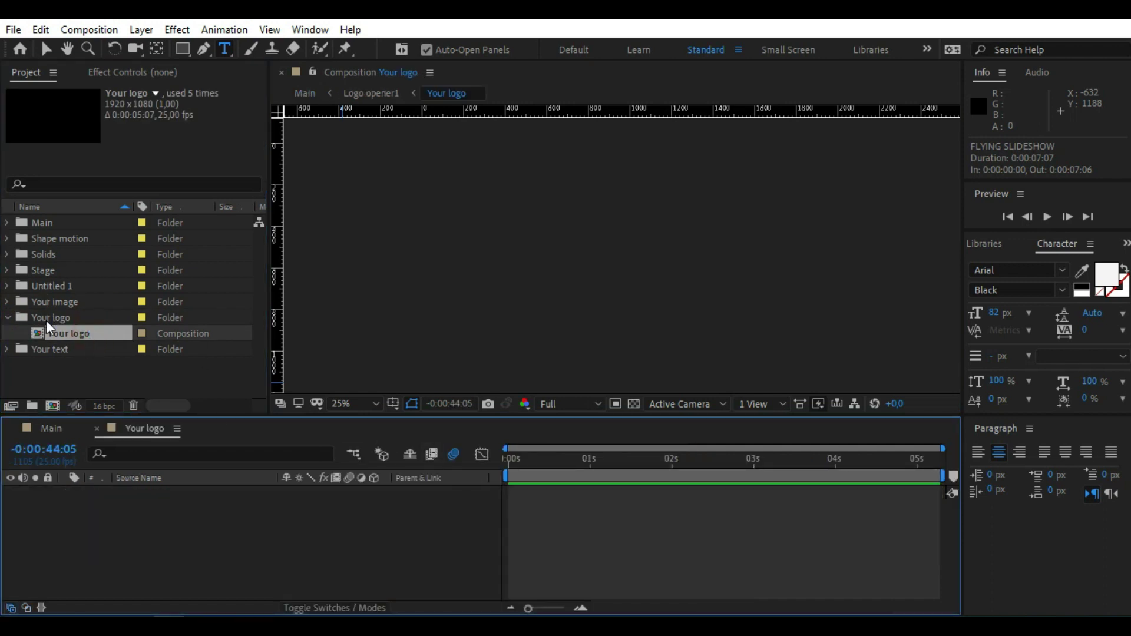
click(55, 286)
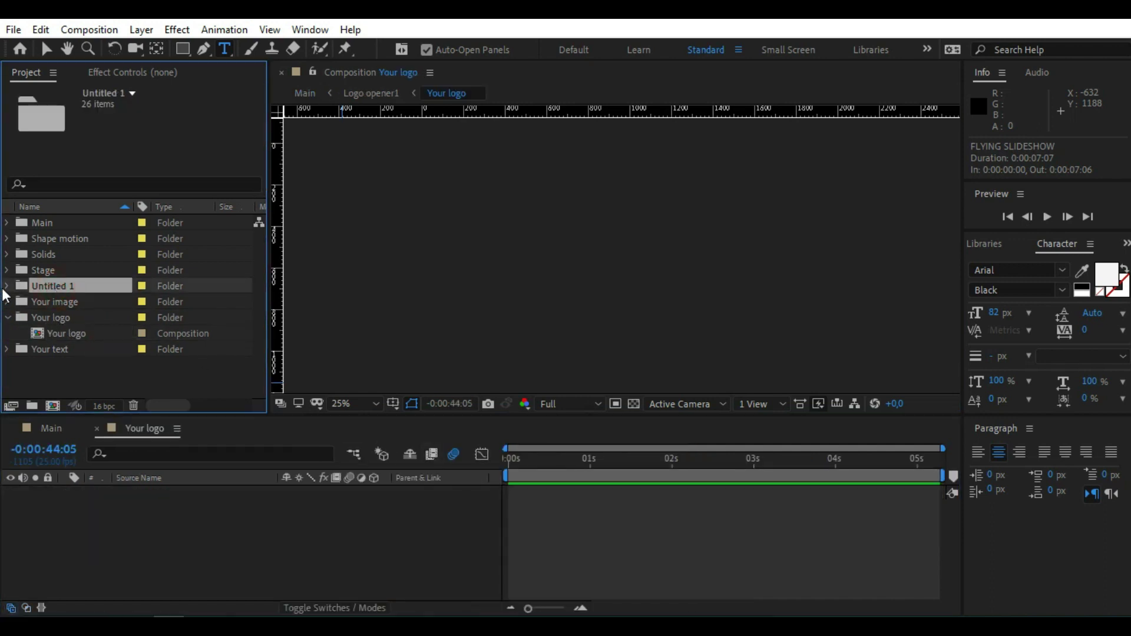
click(6, 286)
scroll(115, 329, down, 5)
mouse_move(77, 317)
mouse_down()
mouse_move(137, 398)
mouse_move(167, 539)
mouse_up()
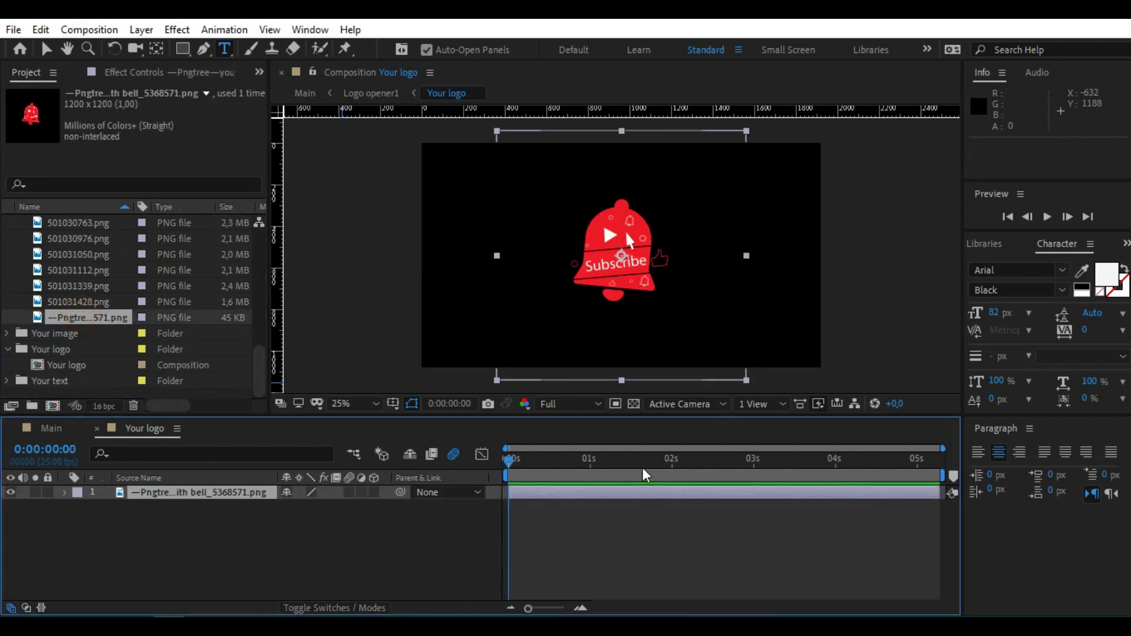
click(96, 429)
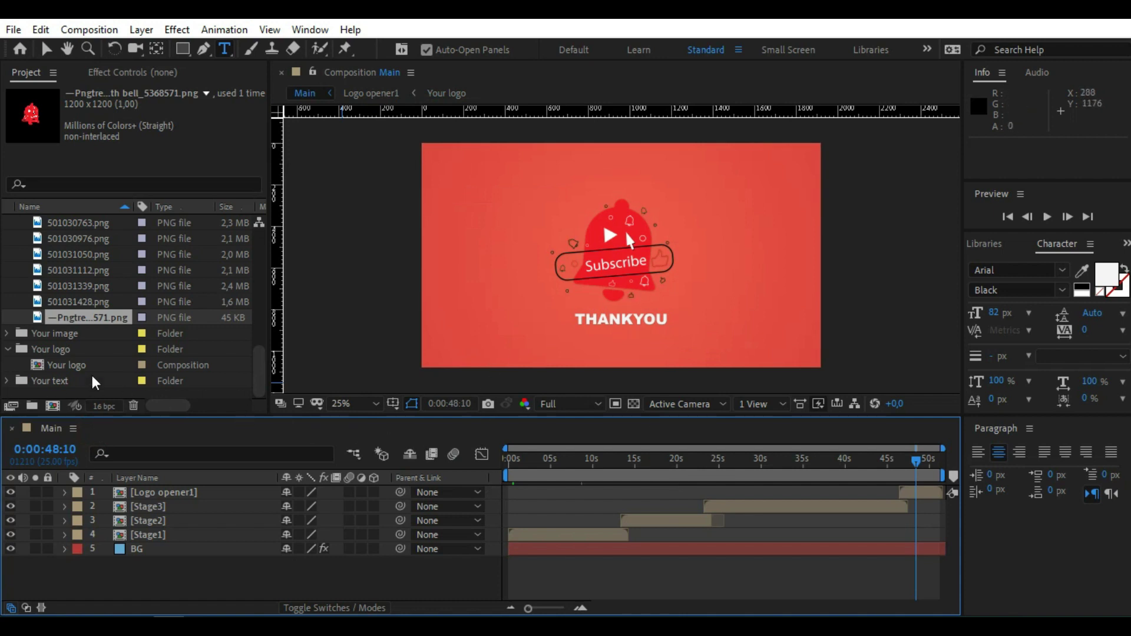
click(8, 349)
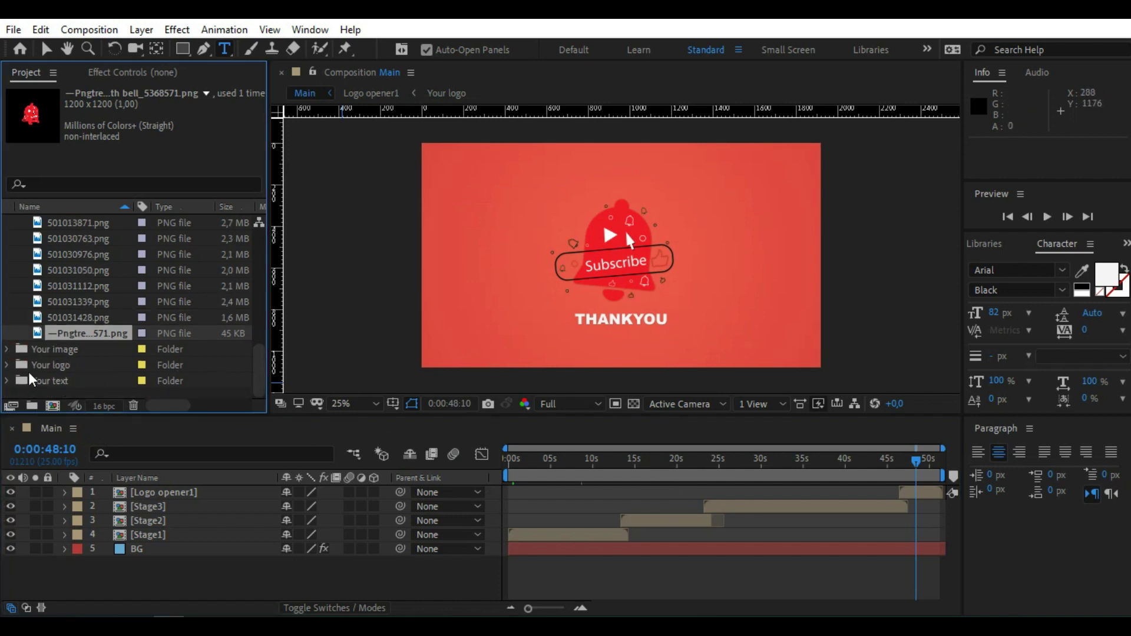
click(20, 382)
double_click(20, 382)
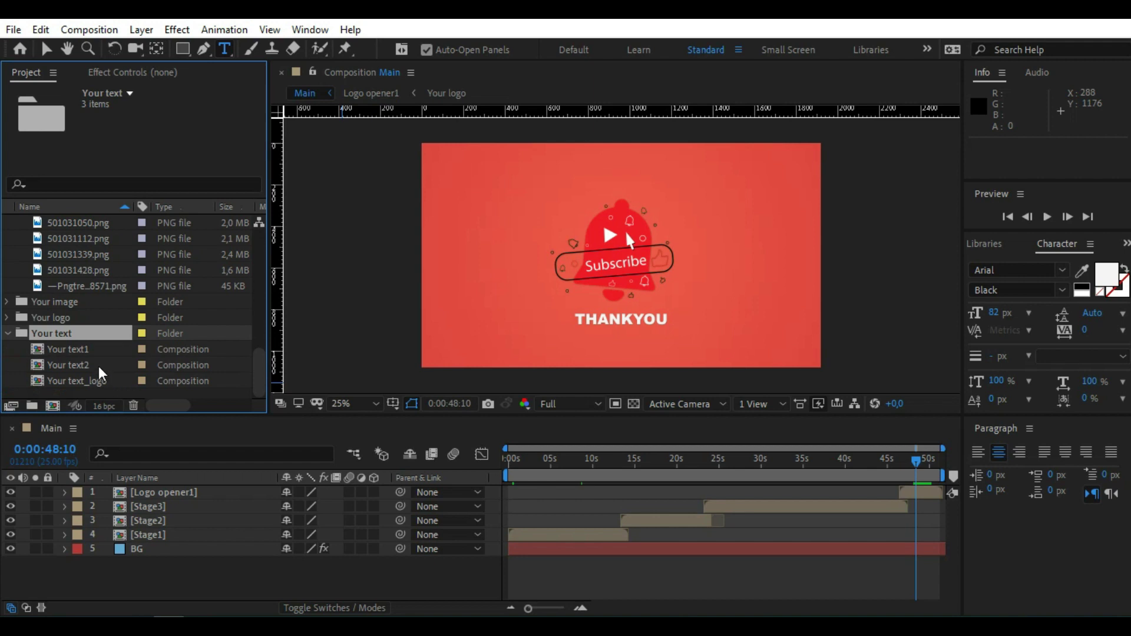
click(100, 365)
double_click(100, 380)
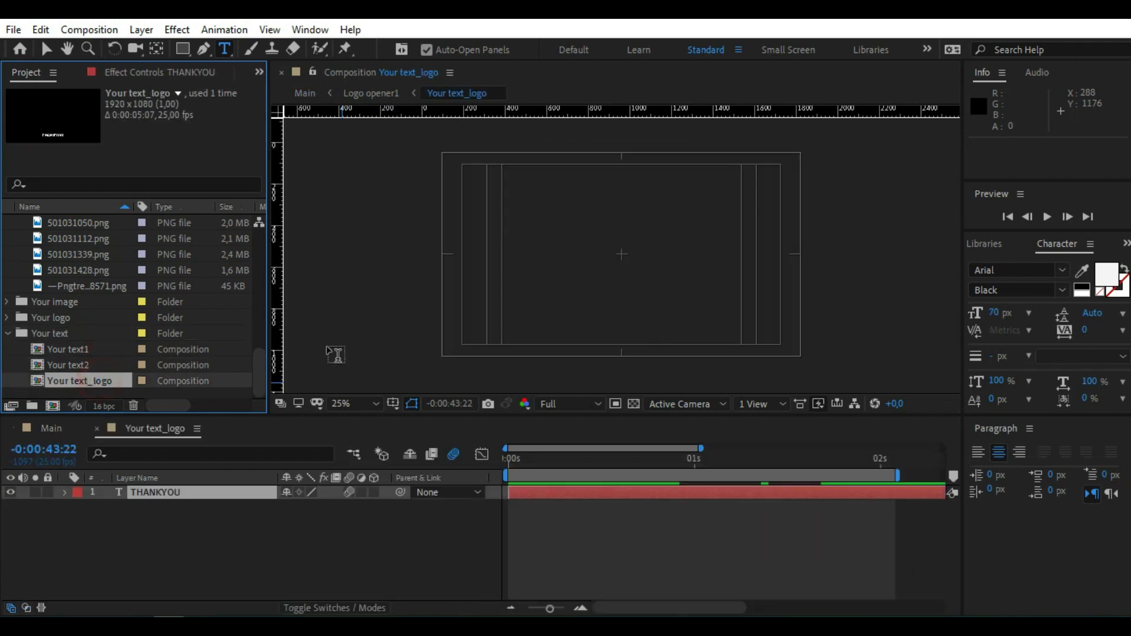
click(655, 470)
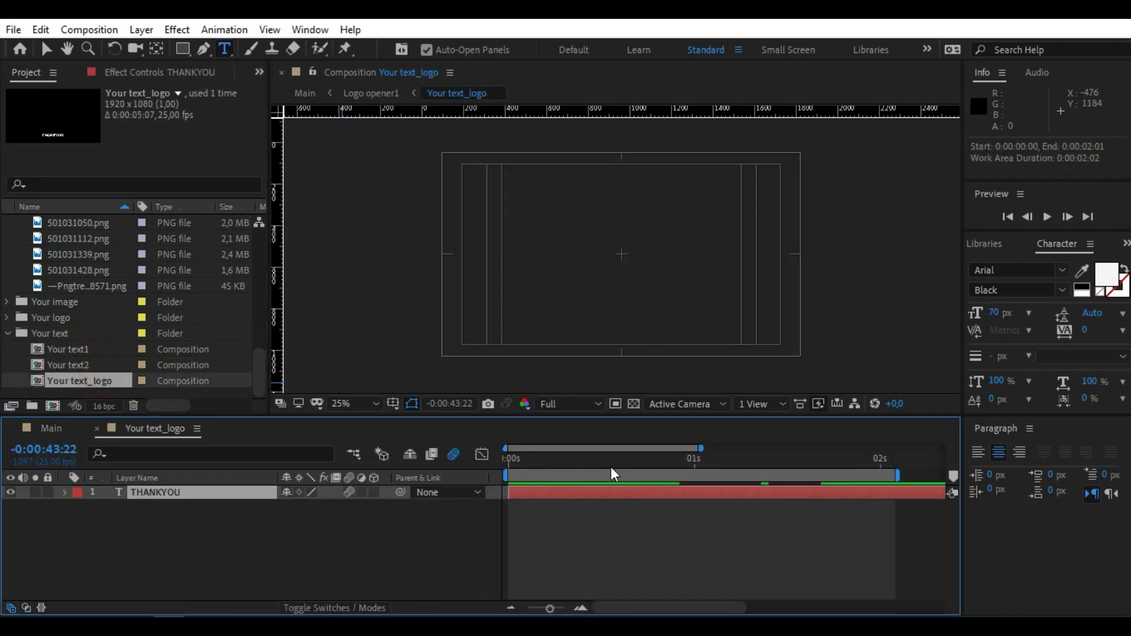
click(611, 468)
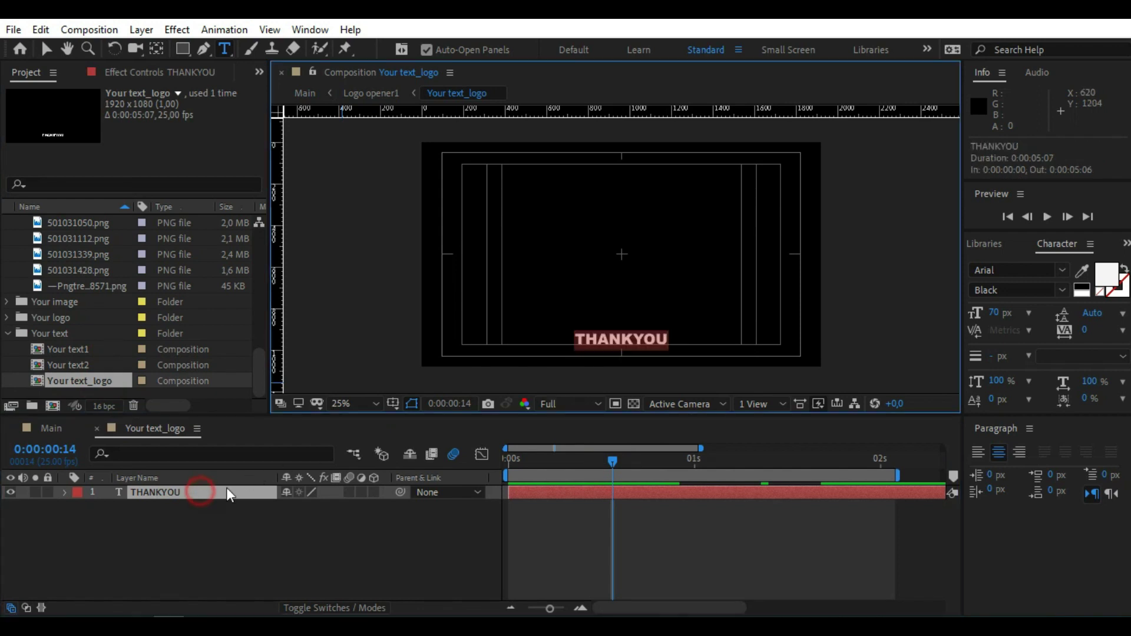
click(57, 428)
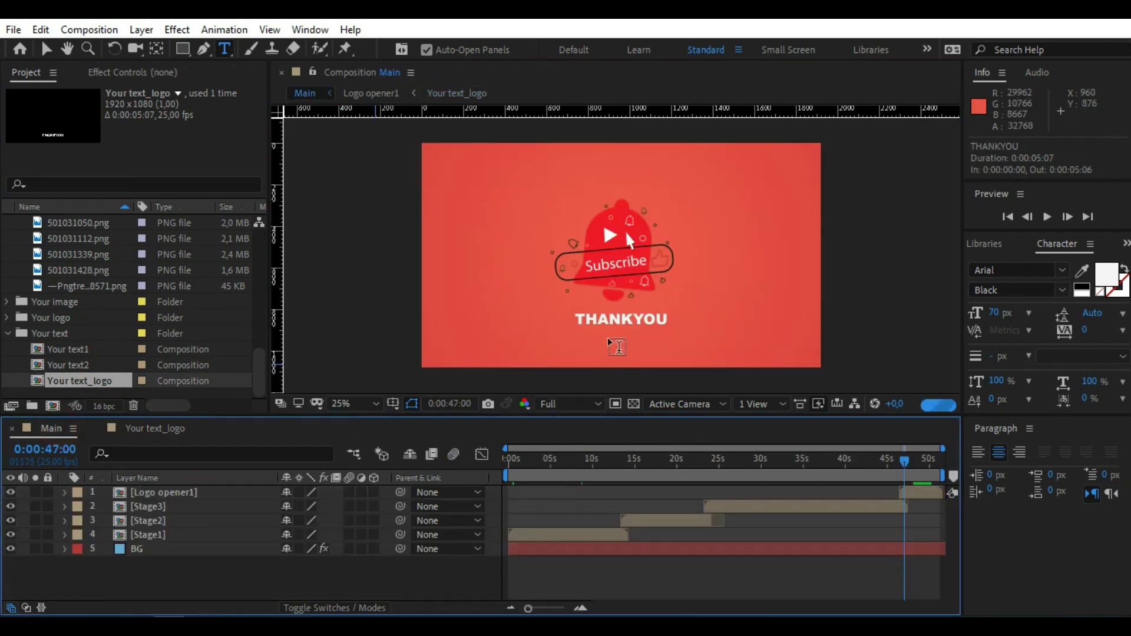
click(98, 429)
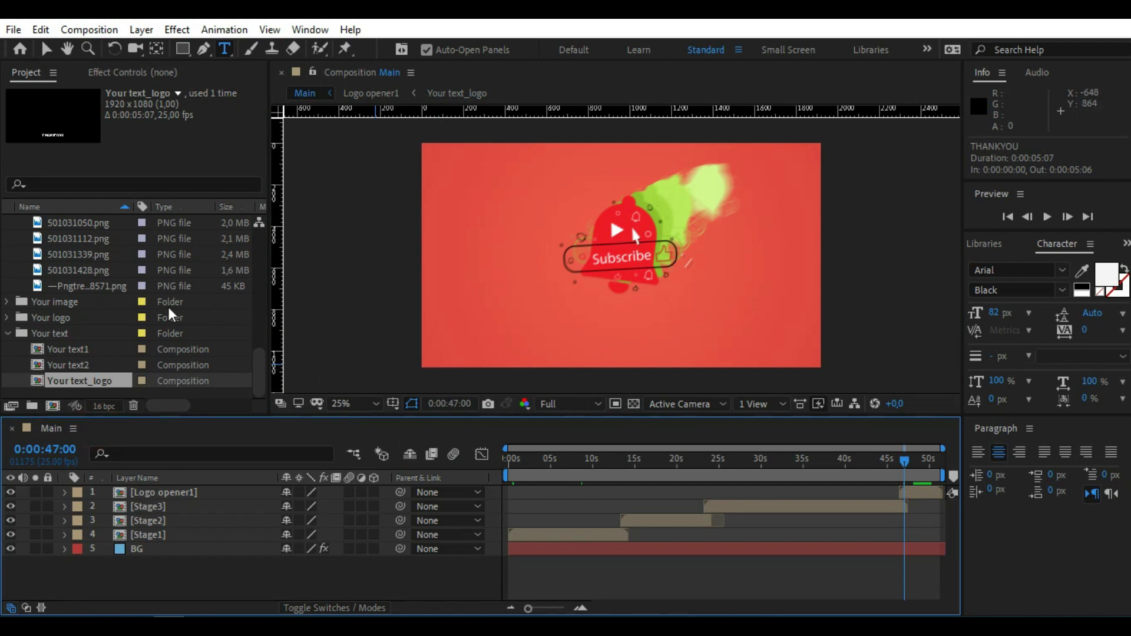
scroll(177, 321, up, 3)
scroll(120, 323, up, 10)
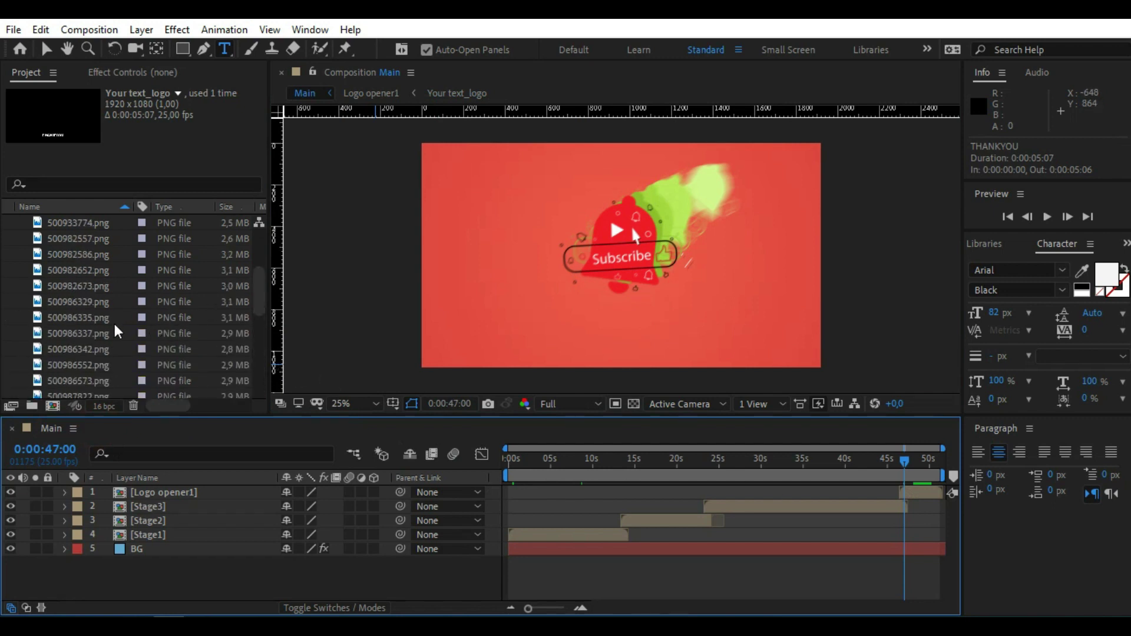
click(28, 280)
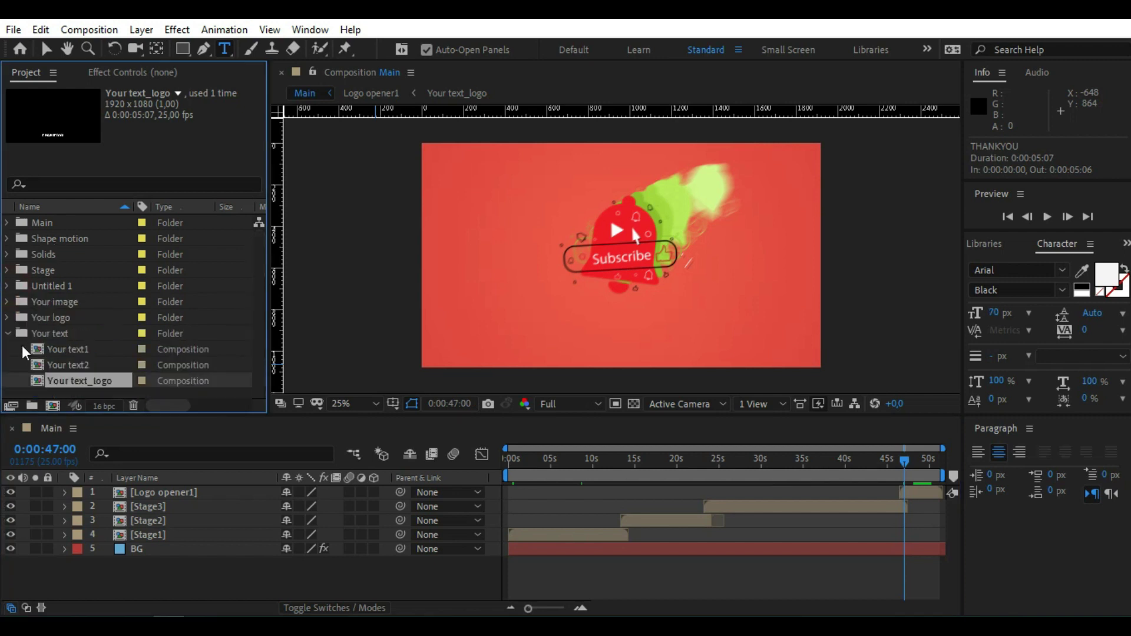
click(9, 333)
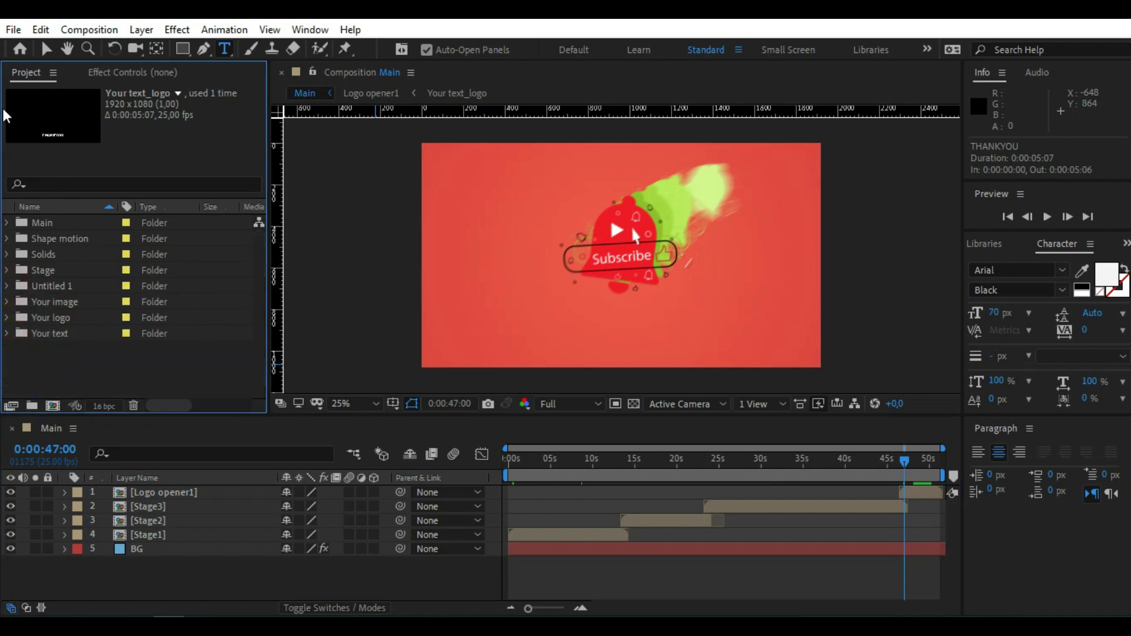
click(46, 49)
click(189, 436)
Add Main to the Render Queue with a QuickTime output module writing Main.mov.
click(88, 30)
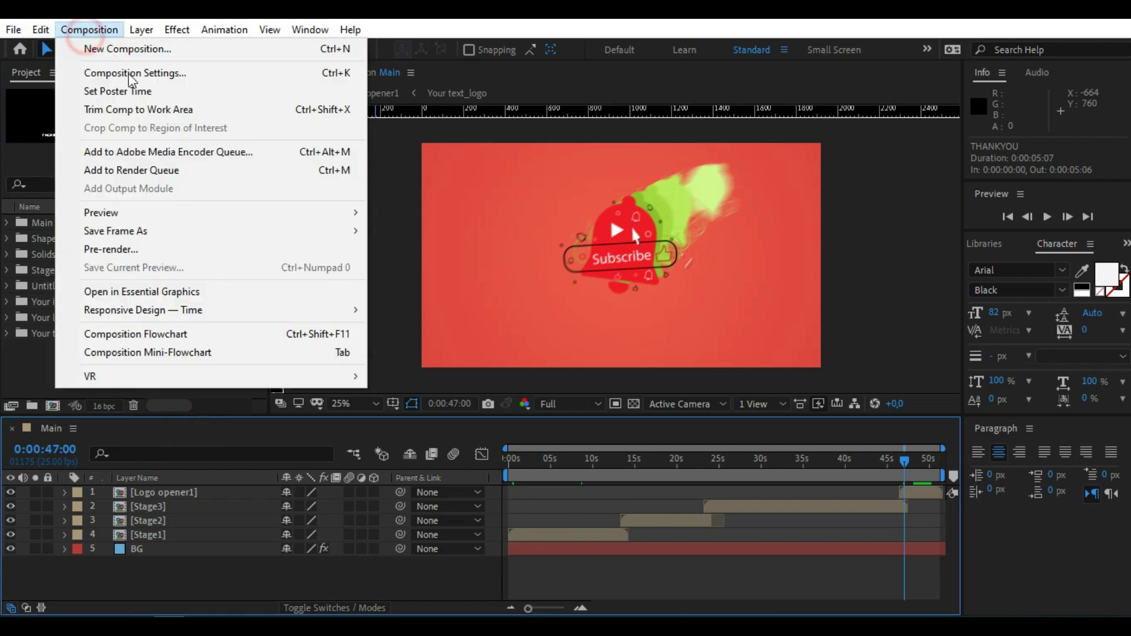
click(192, 178)
click(137, 539)
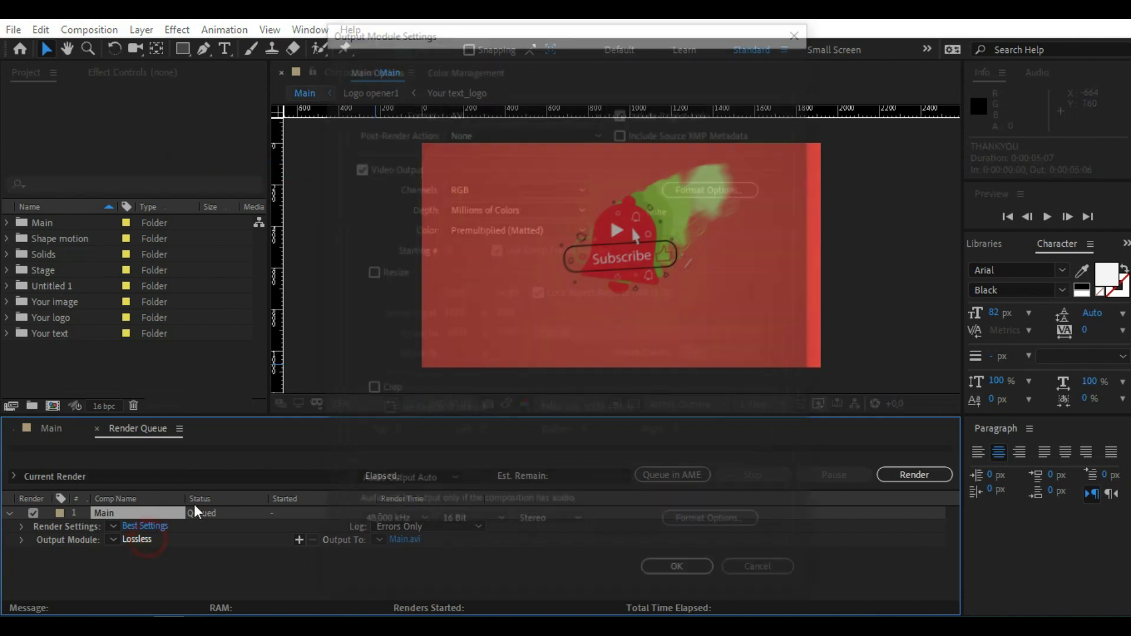
click(496, 110)
click(500, 299)
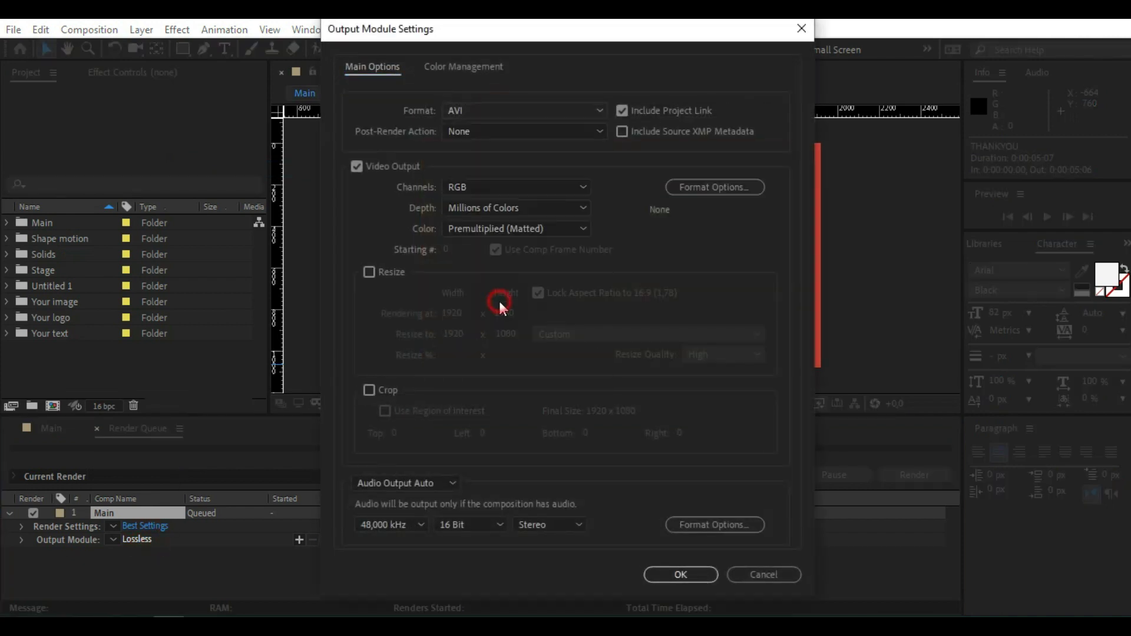
click(683, 576)
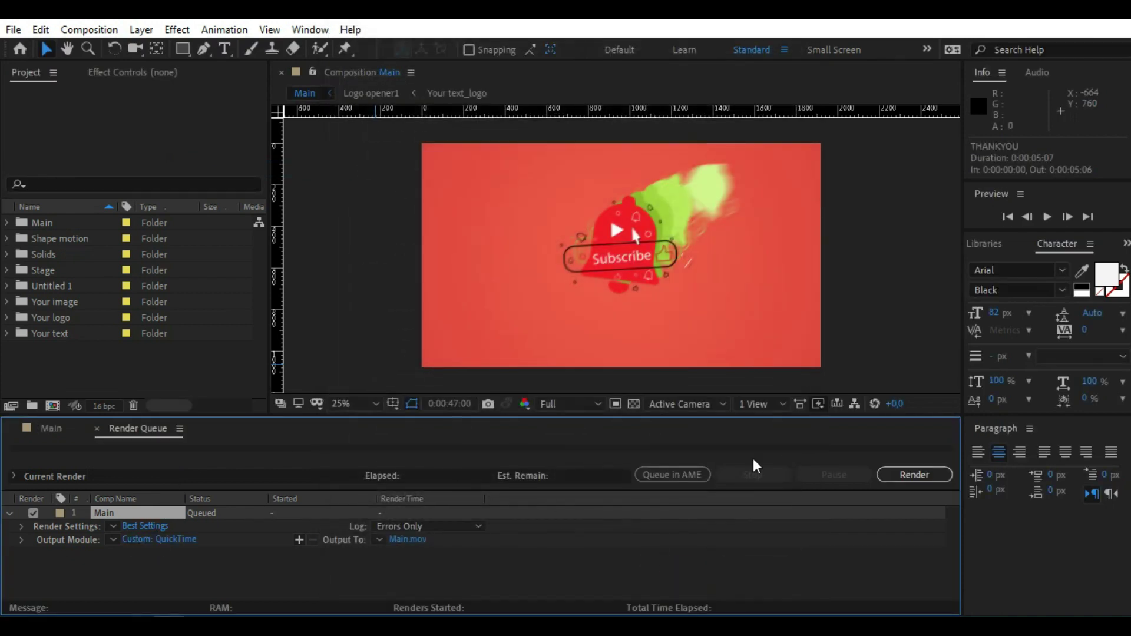